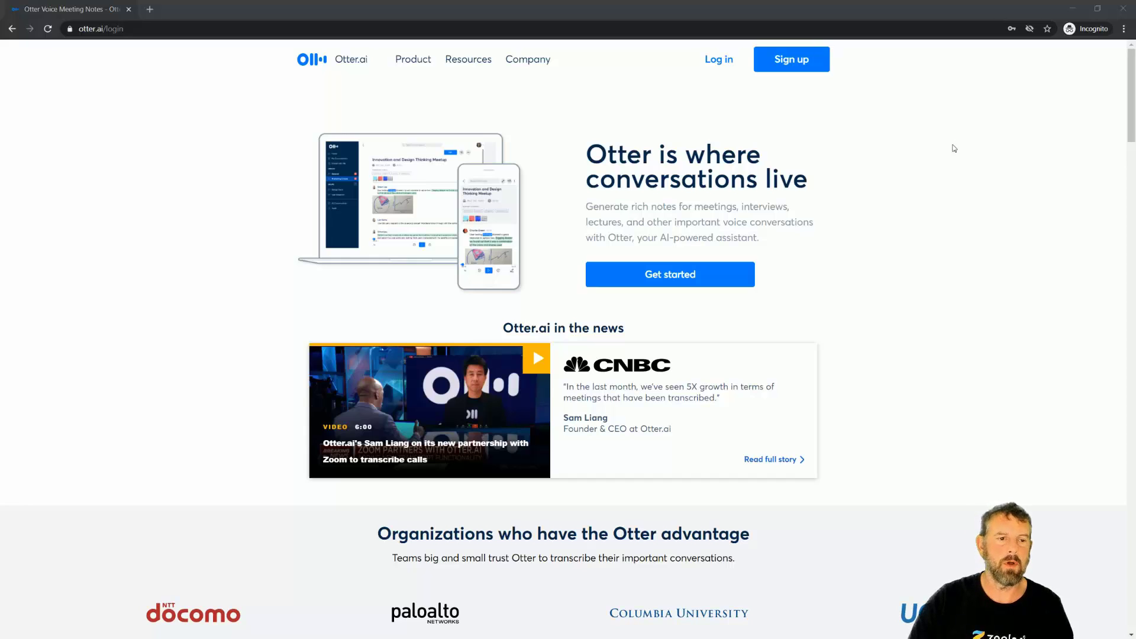
Step: Import the video LEC9-Adding-a-Facebook-pixel-on-Zenler.mp4 from the render folder into My Conversations for transcription
left_click(1072, 8)
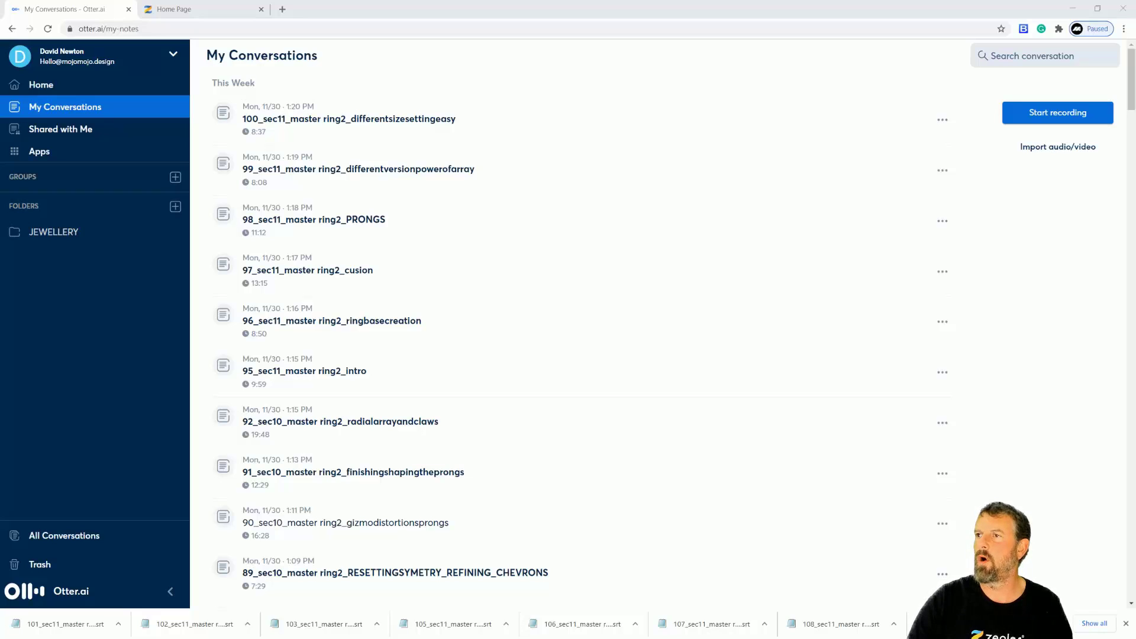
left_click_drag(1133, 350, 697, 97)
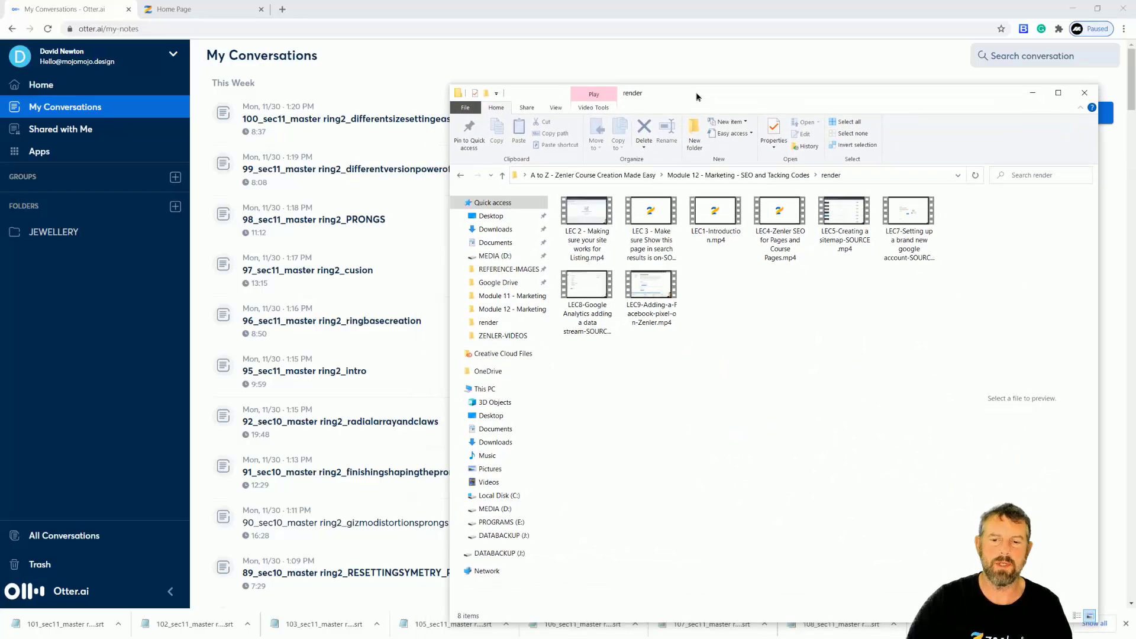
left_click(658, 304)
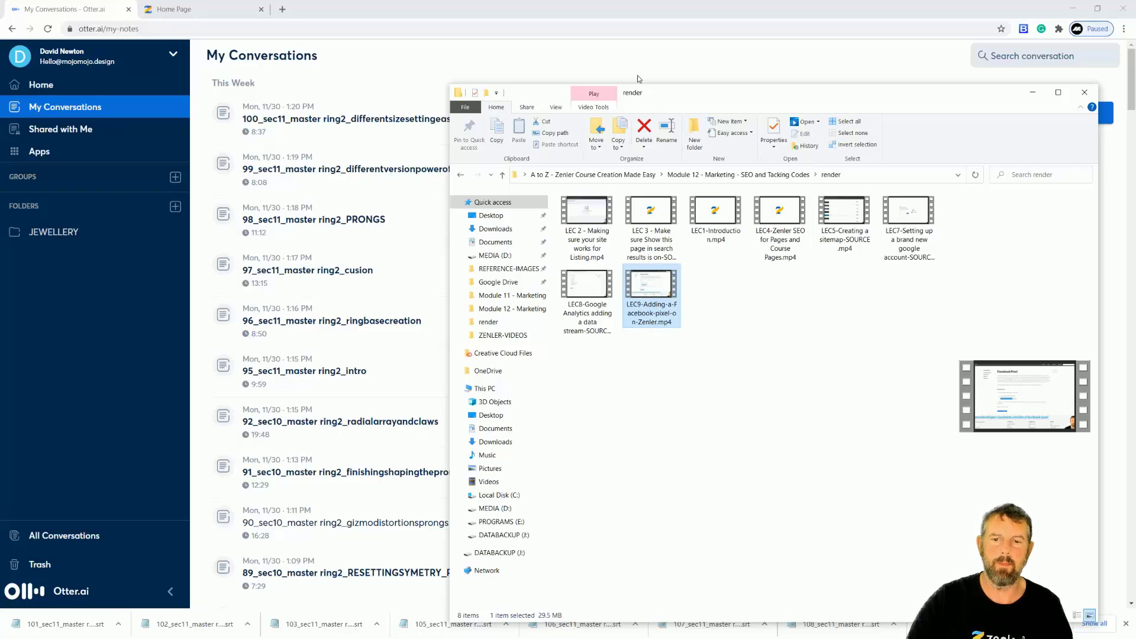
left_click_drag(663, 101, 1135, 178)
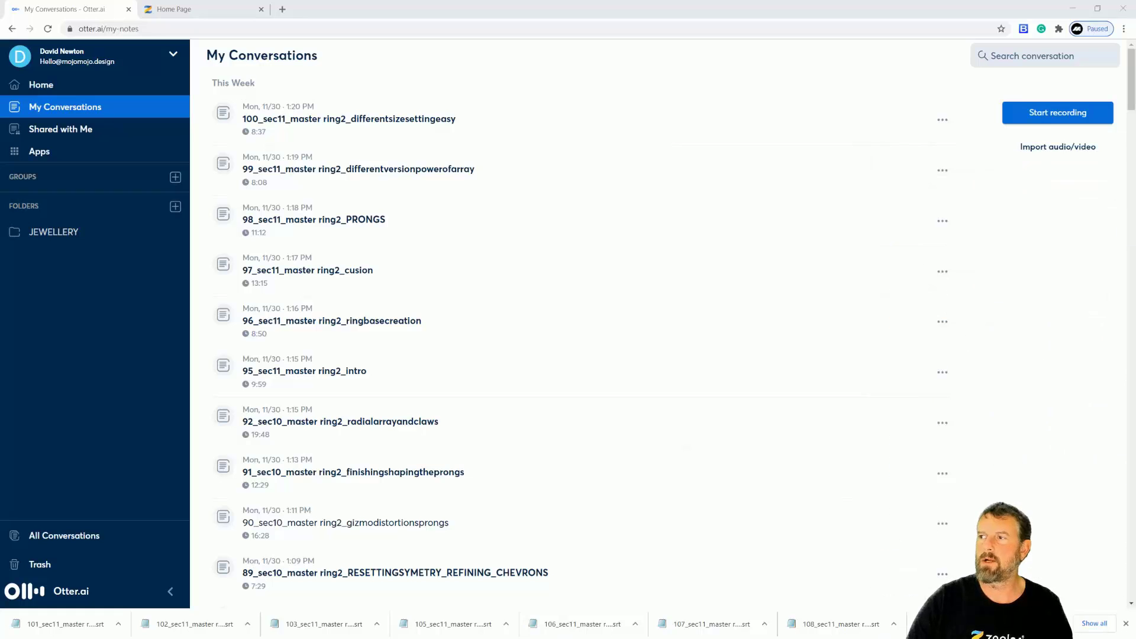
left_click(1031, 151)
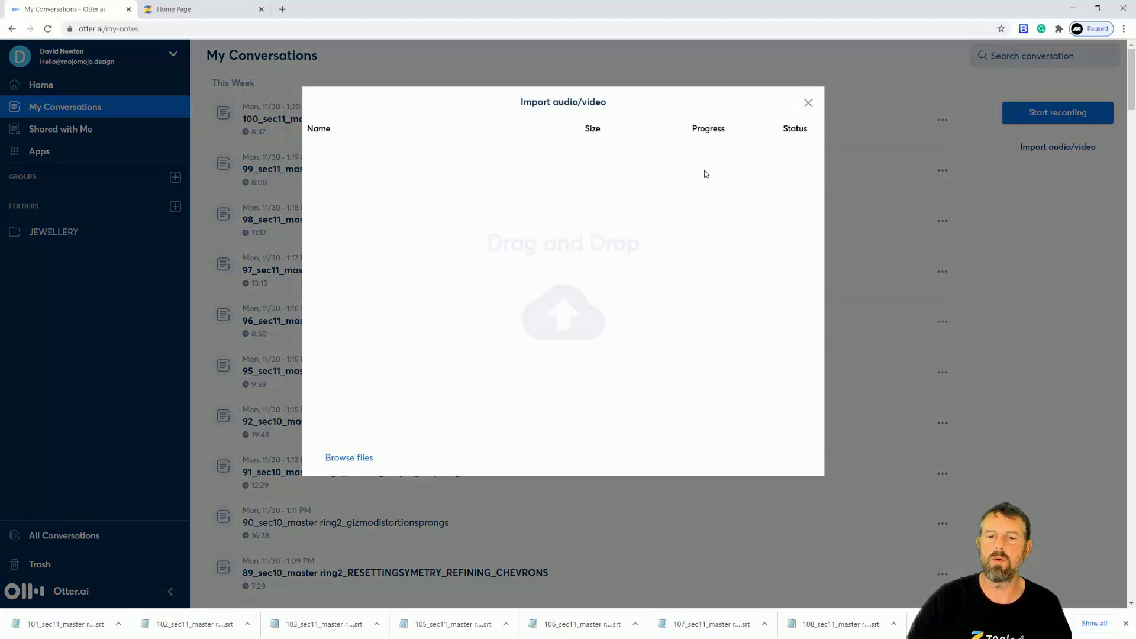
left_click_drag(1133, 331, 539, 243)
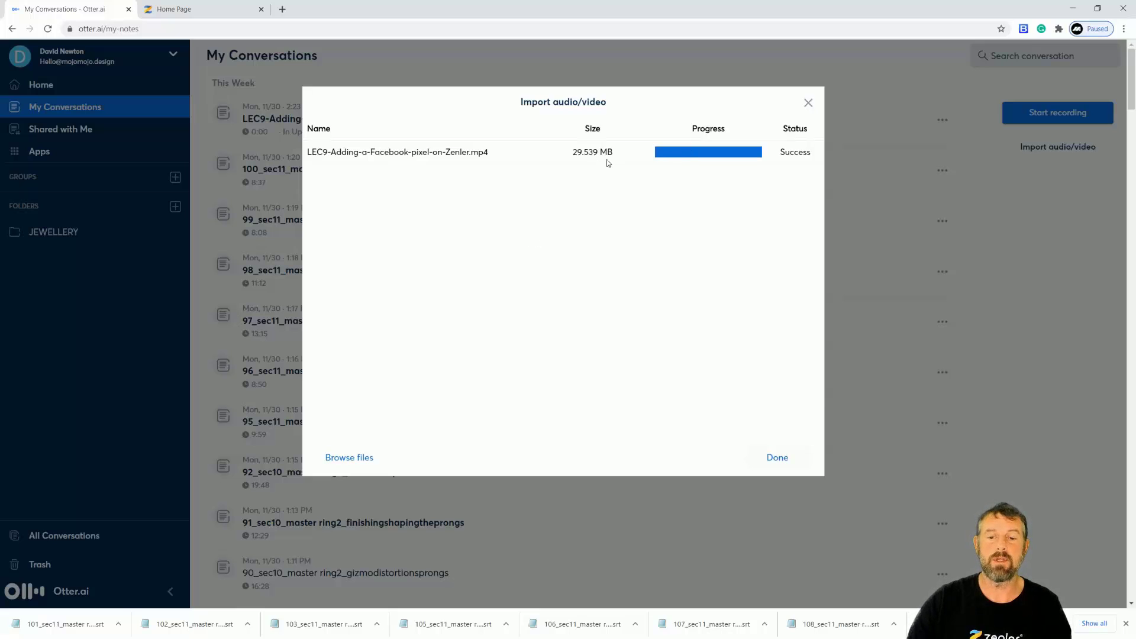
left_click(778, 459)
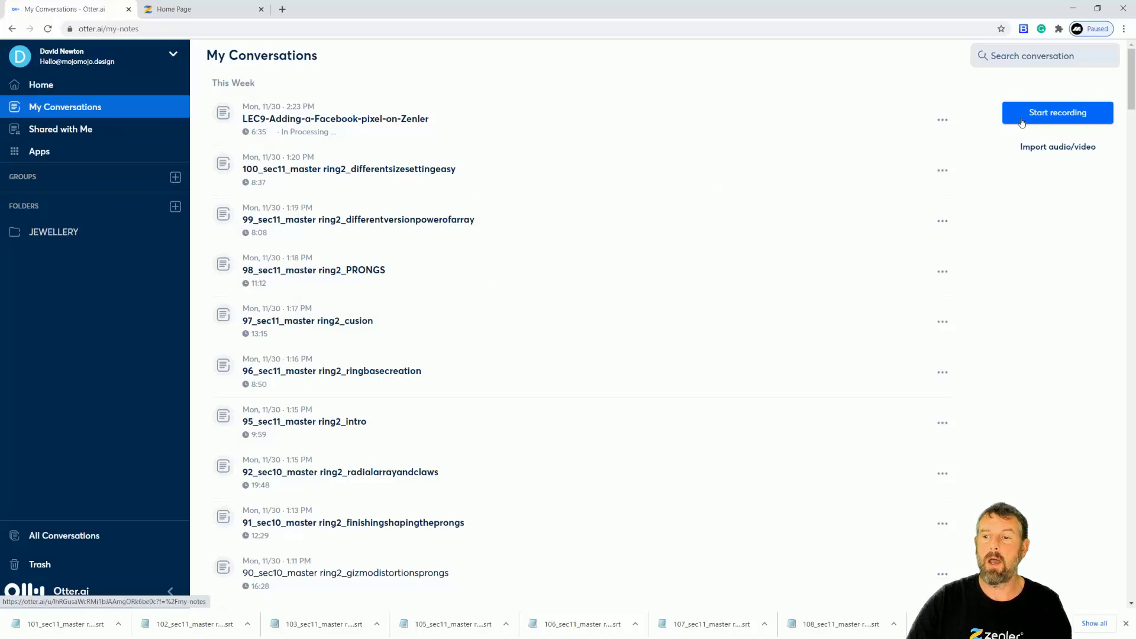
left_click(1047, 147)
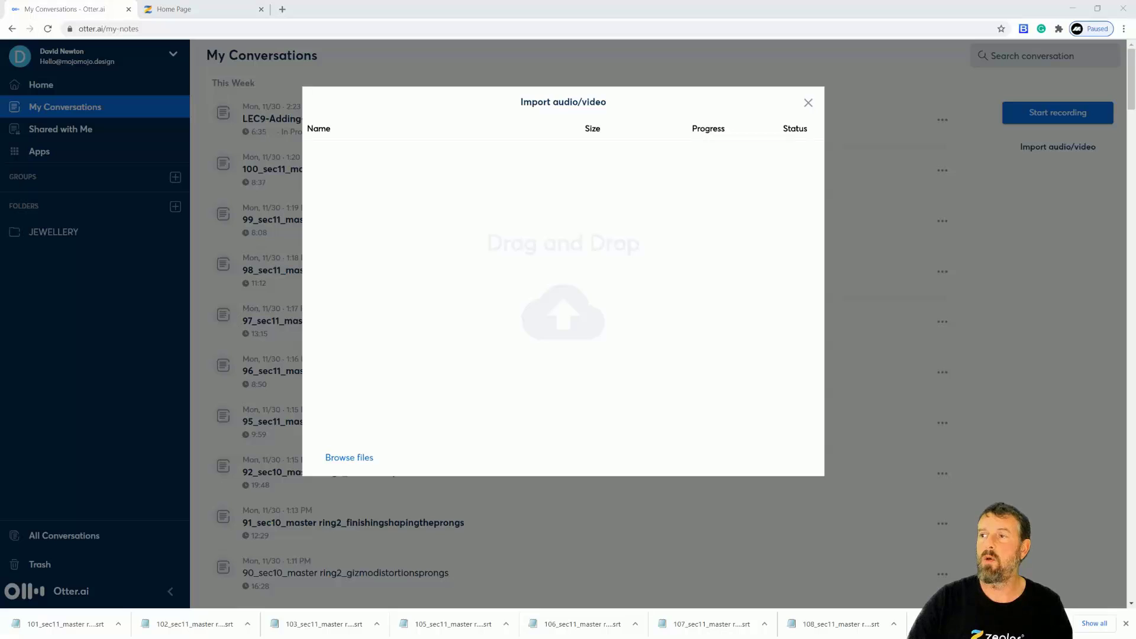
left_click_drag(627, 329, 551, 268)
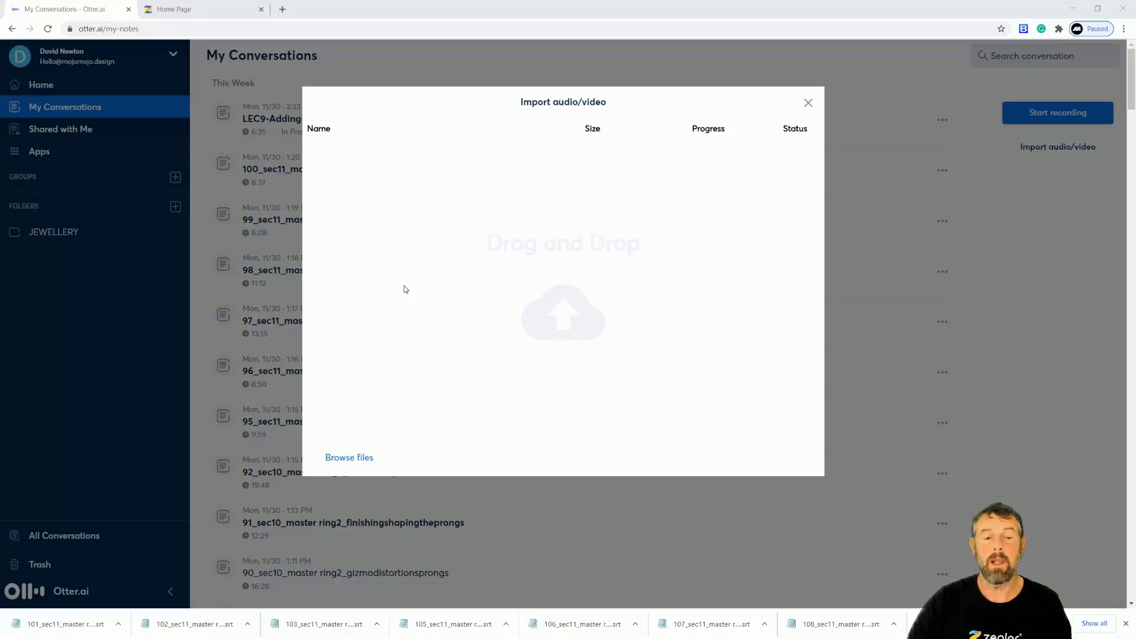
left_click(808, 104)
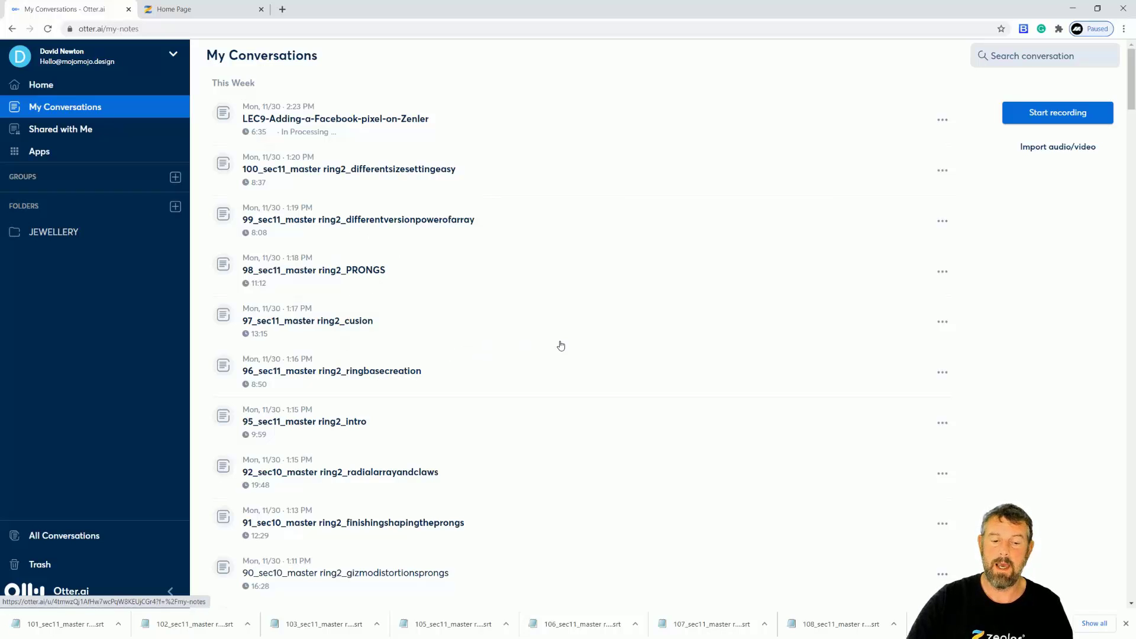
scroll(561, 346, "down", 5)
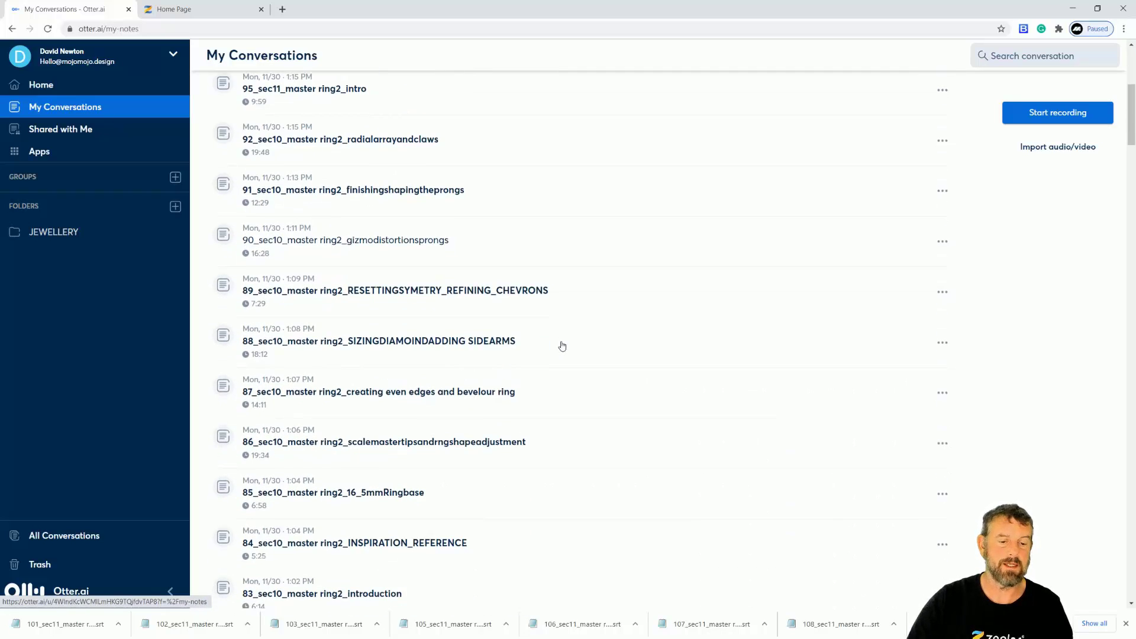
scroll(562, 346, "down", 5)
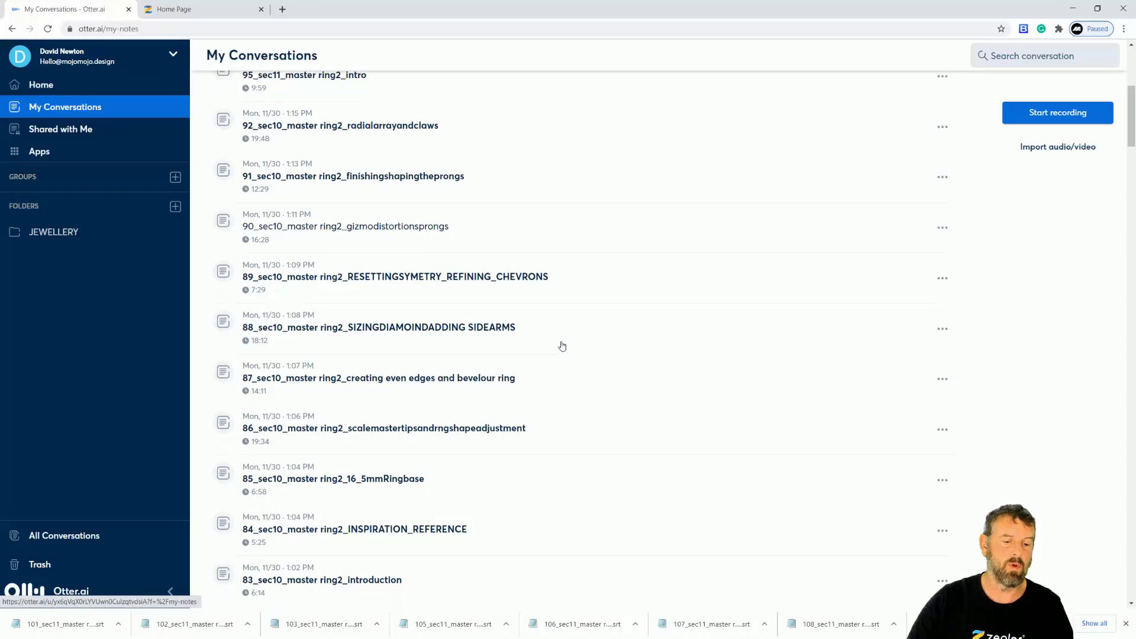
scroll(562, 346, "up", 7)
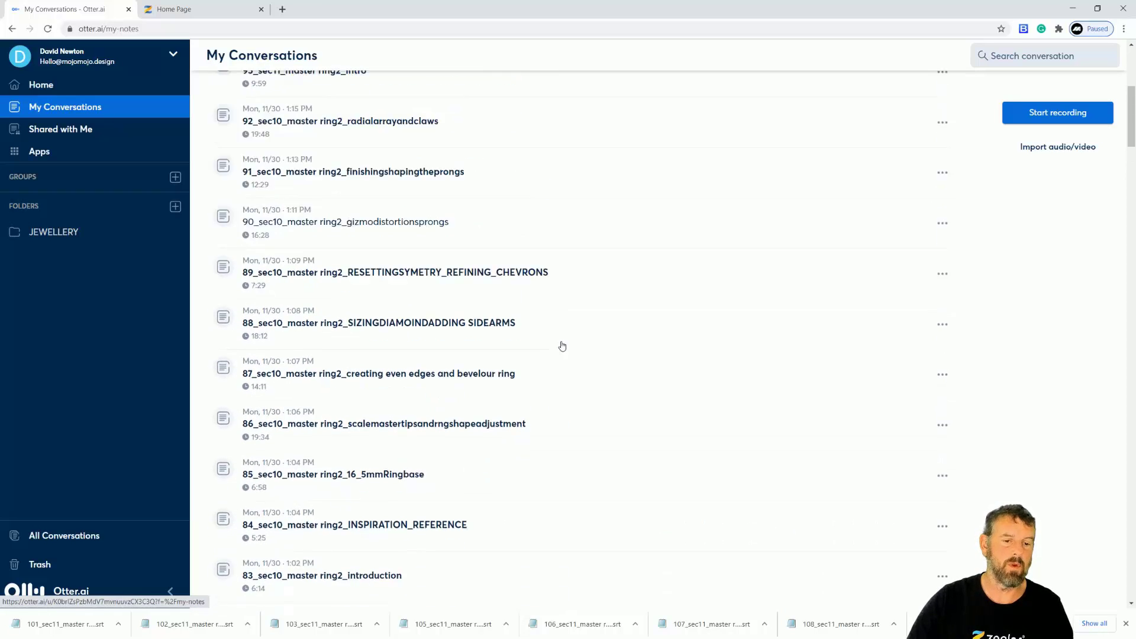
scroll(563, 347, "down", 3)
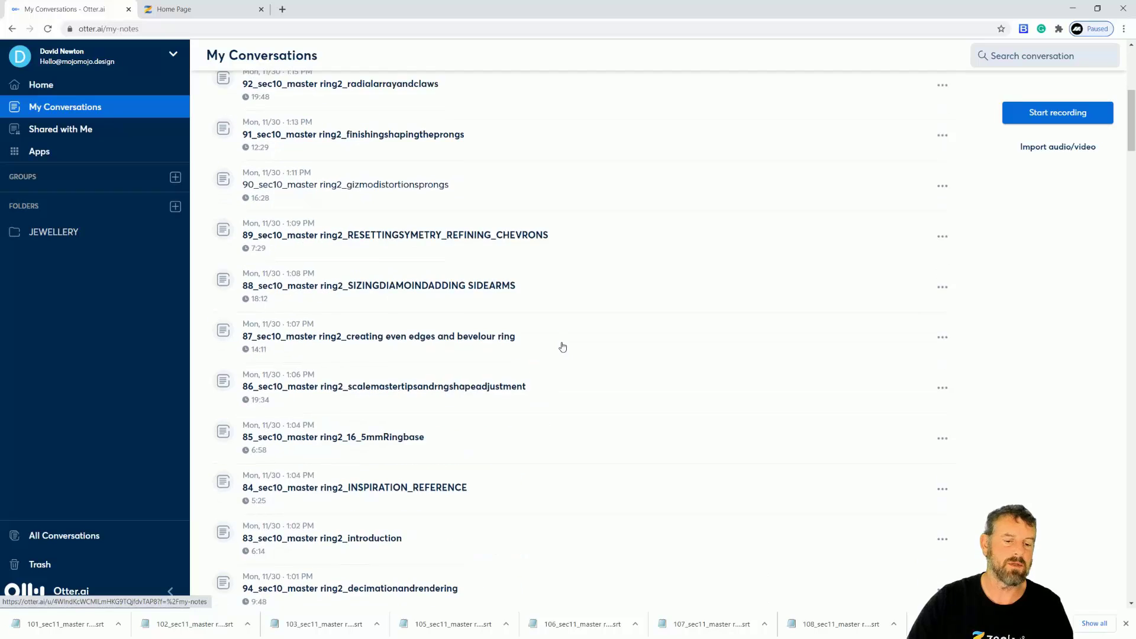
scroll(562, 347, "up", 6)
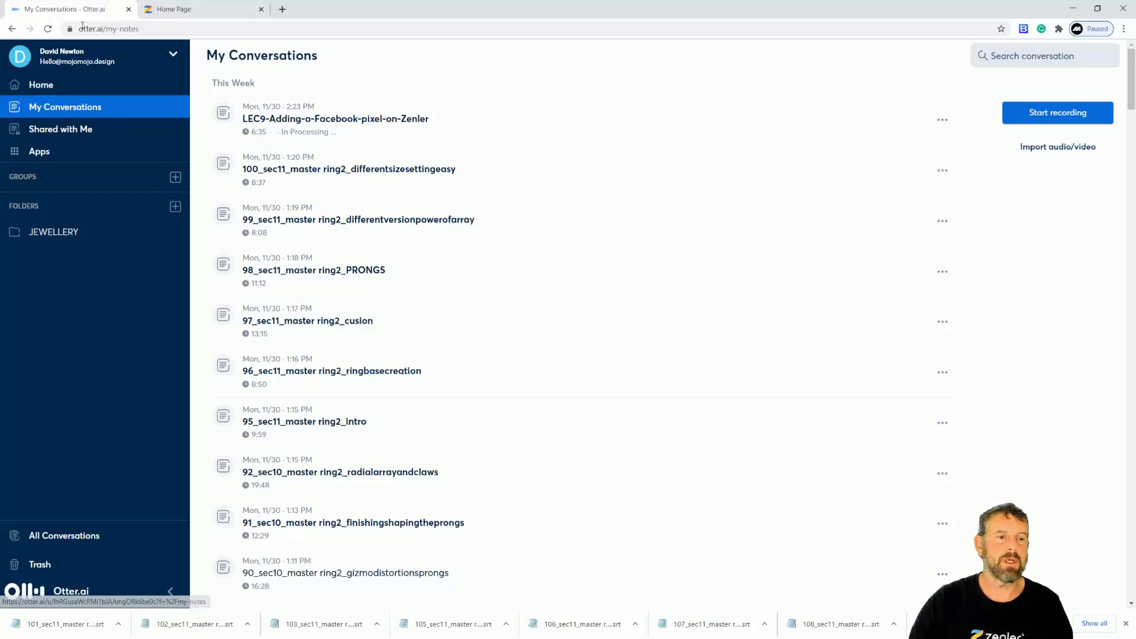
Step: Reload the conversation list and open the LEC9-Adding-a-Facebook-pixel-on-Zenler transcript
left_click(47, 28)
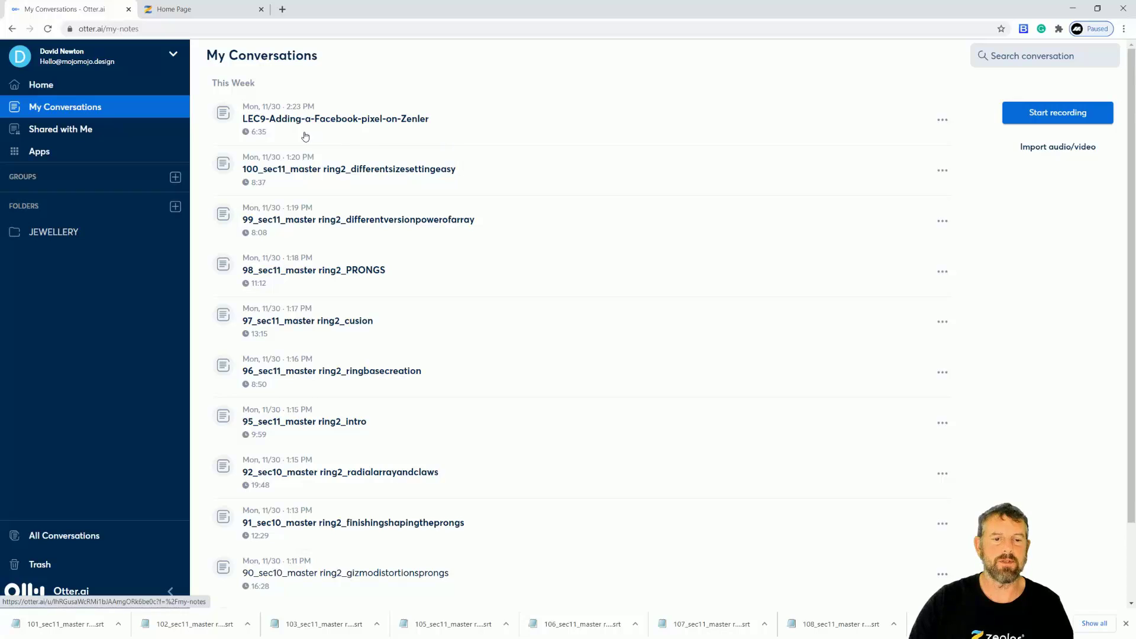
left_click(336, 124)
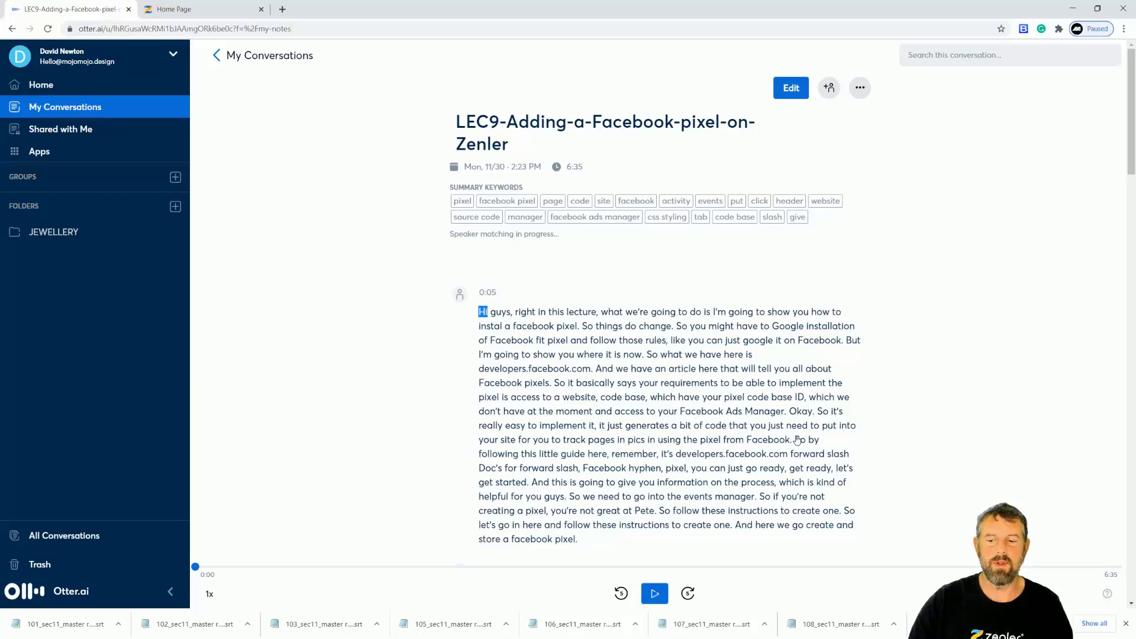
scroll(797, 440, "down", 8)
scroll(802, 402, "up", 6)
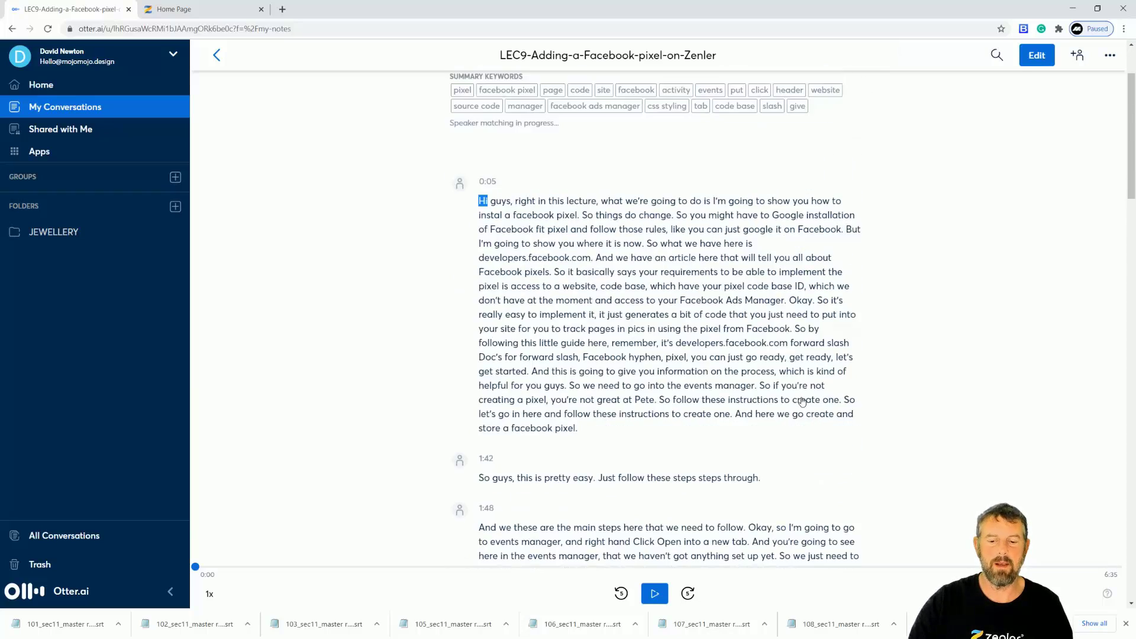
scroll(803, 403, "up", 2)
scroll(528, 319, "down", 1)
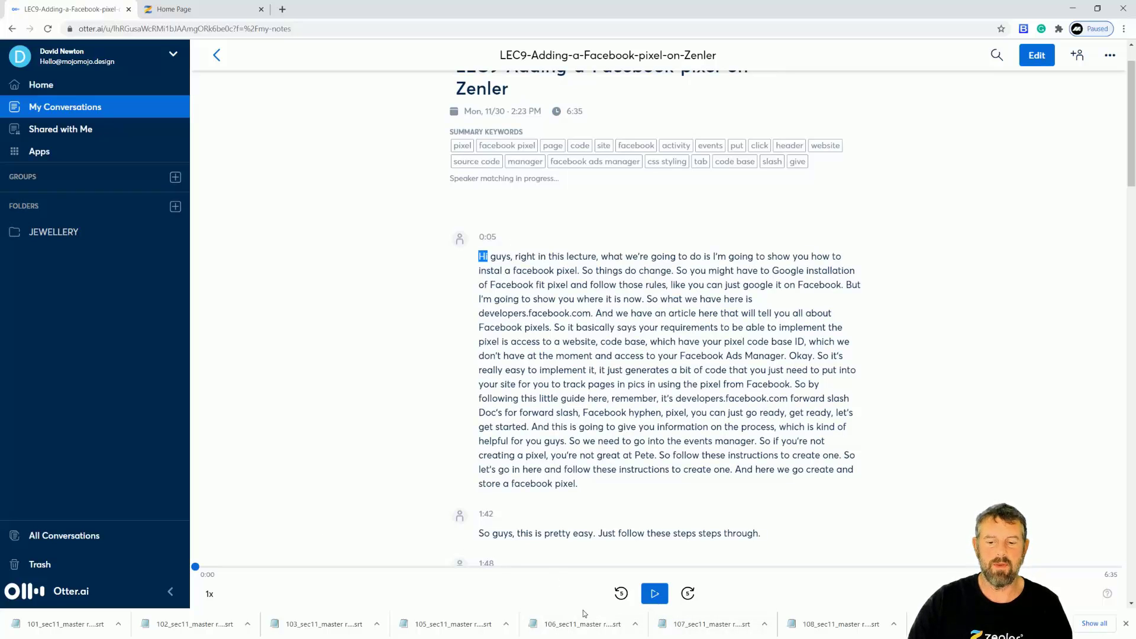
Step: Play the recording, correct "fit" to "for" before "pixel" in the first transcript paragraph, and pause playback
left_click(655, 593)
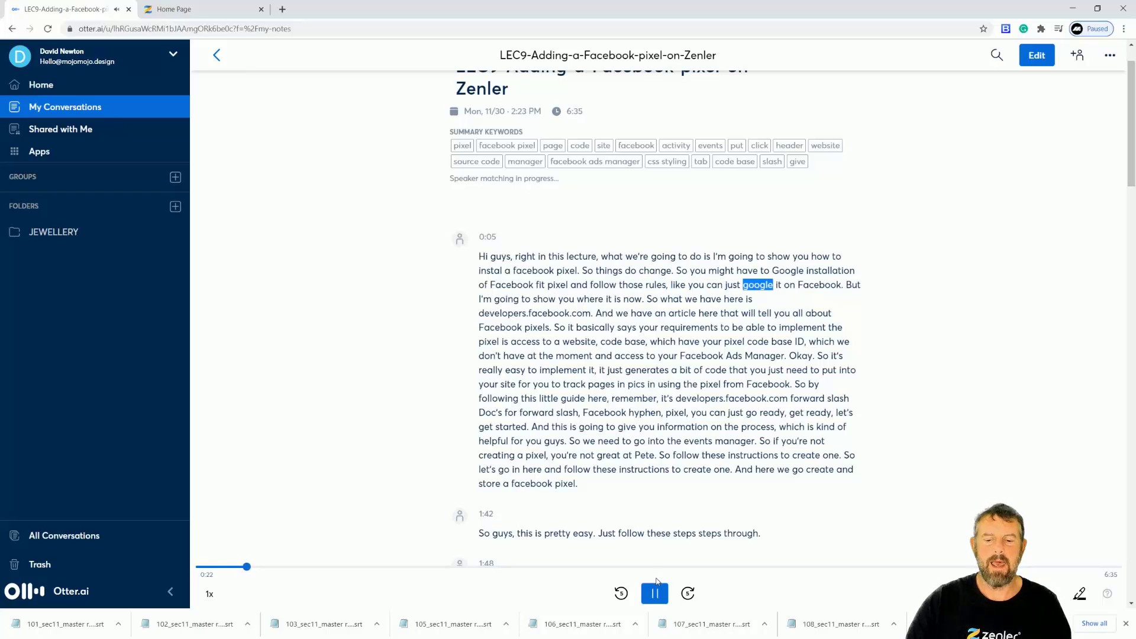
left_click(548, 290)
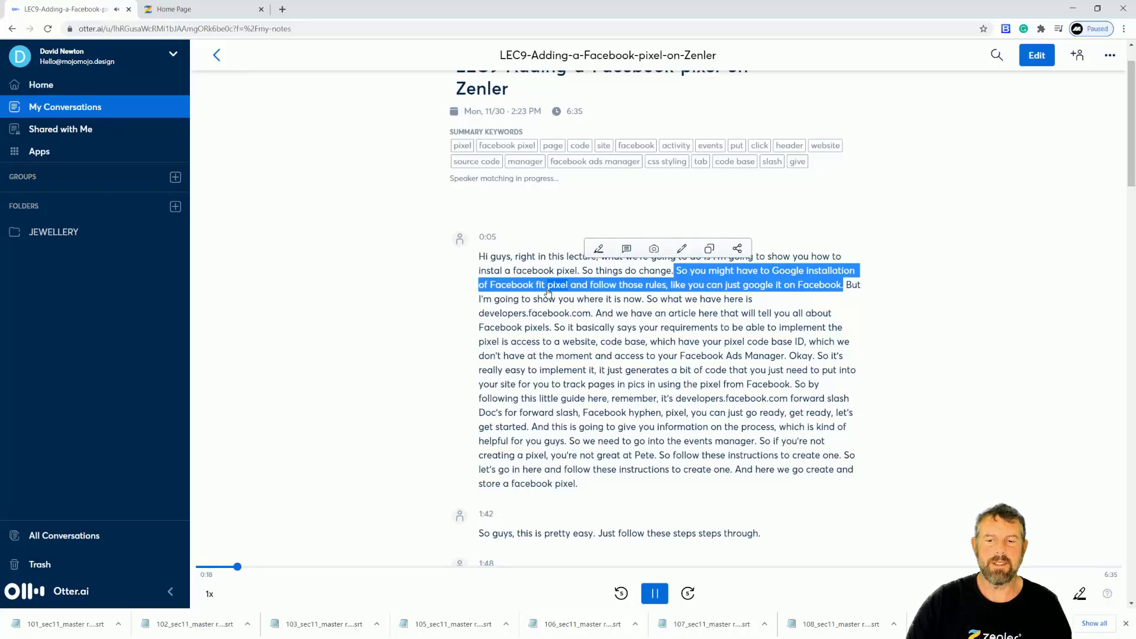
left_click(682, 249)
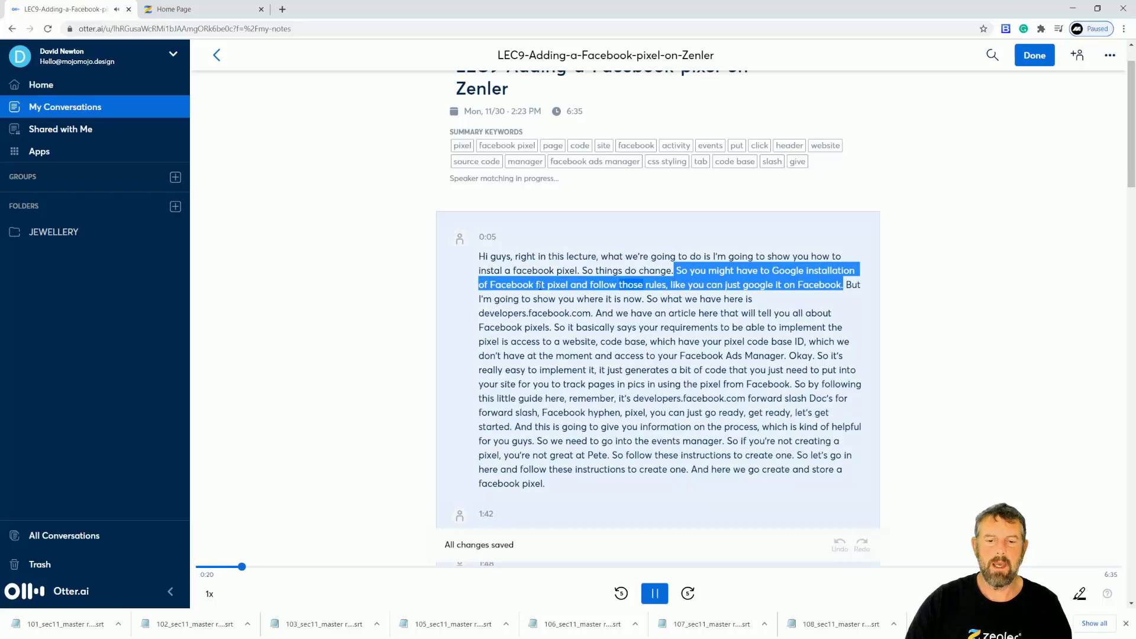
left_click(543, 285)
key("BackSpace")
key("BackSpace")
type("0r")
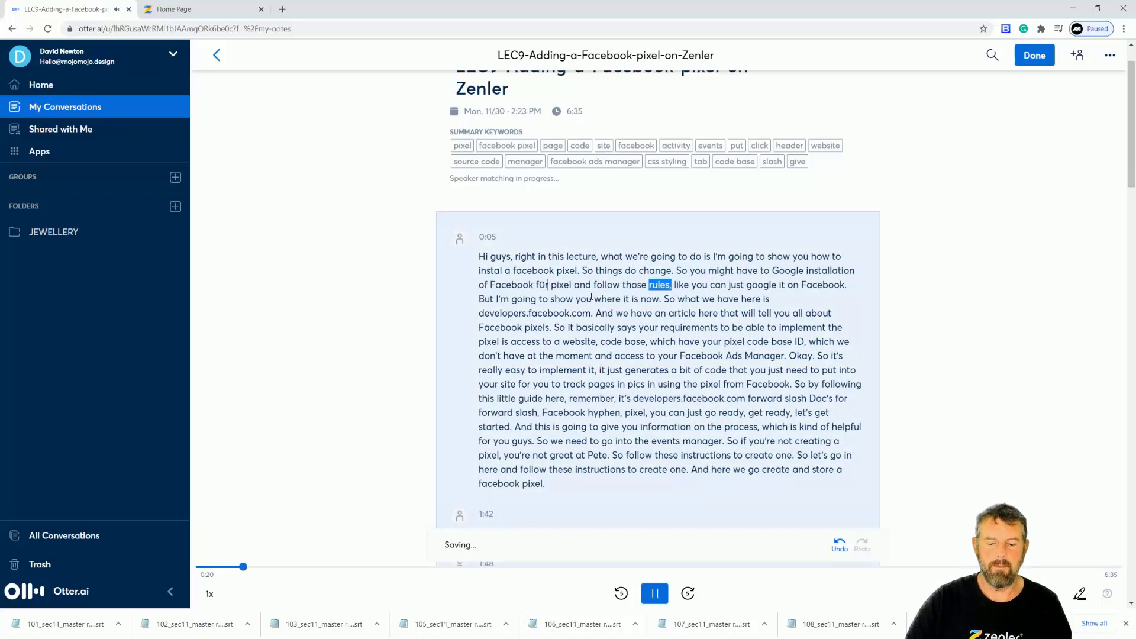
key("BackSpace")
key("BackSpace")
type("or")
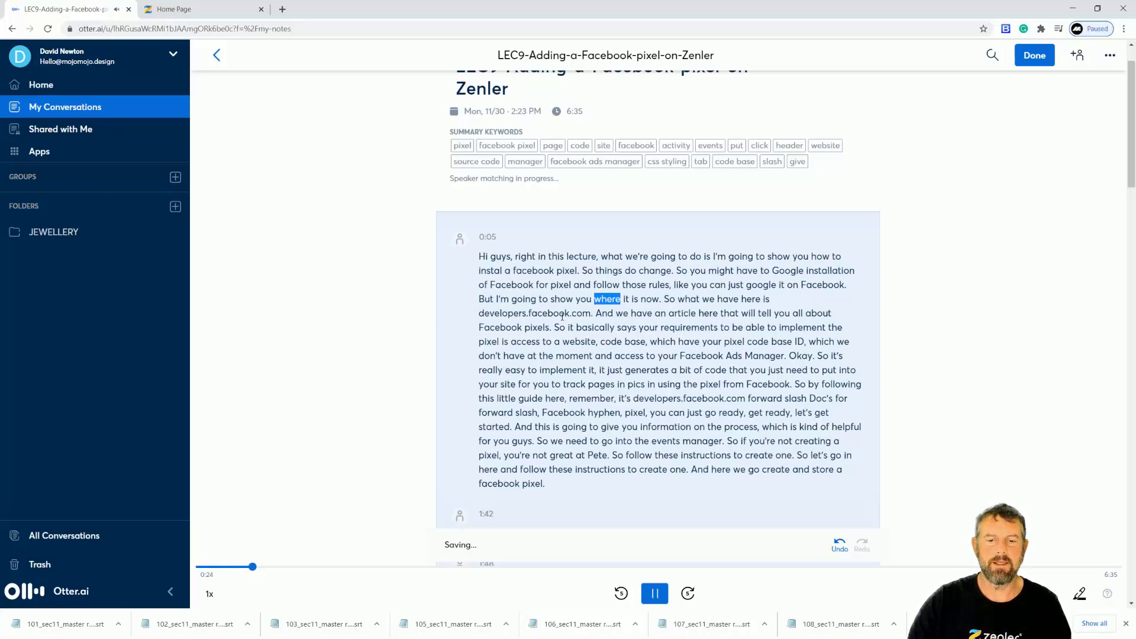
scroll(604, 335, "down", 3)
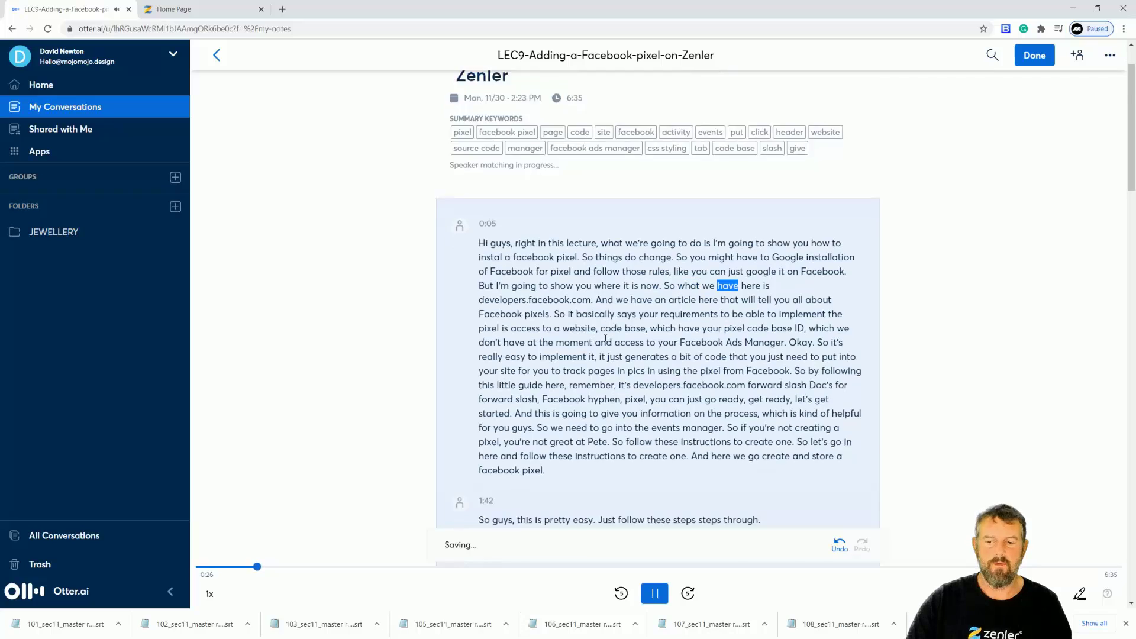
left_click(650, 592)
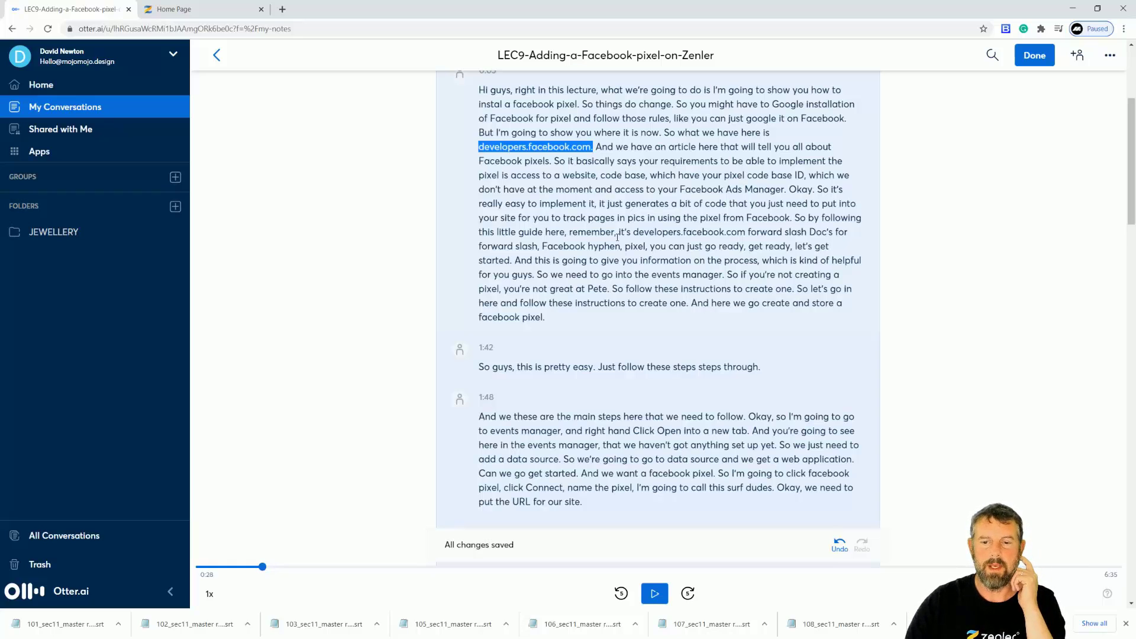
Step: Leave transcript editing for the conversation list and reopen the LEC9-Adding-a-Facebook-pixel-on-Zenler conversation
scroll(587, 339, "down", 5)
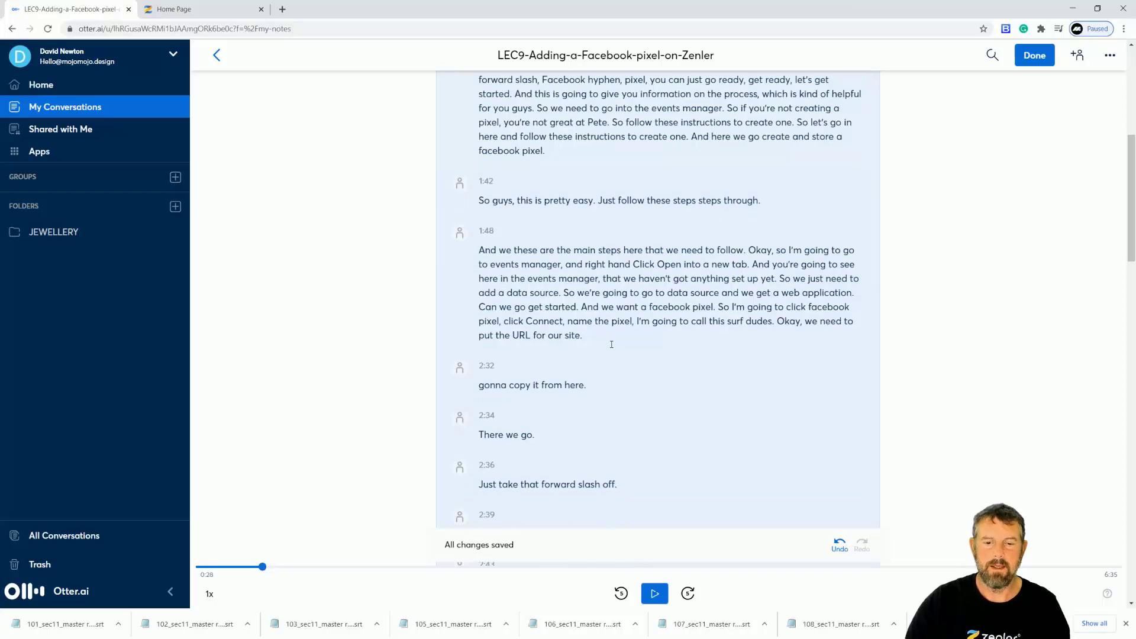
scroll(611, 340, "up", 10)
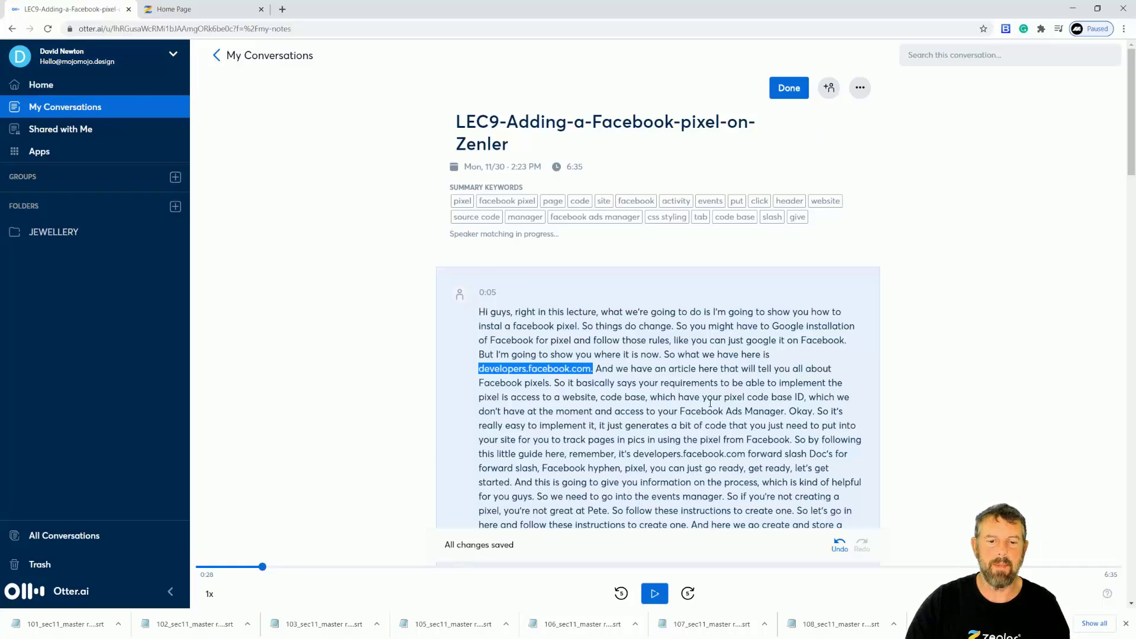
left_click(101, 107)
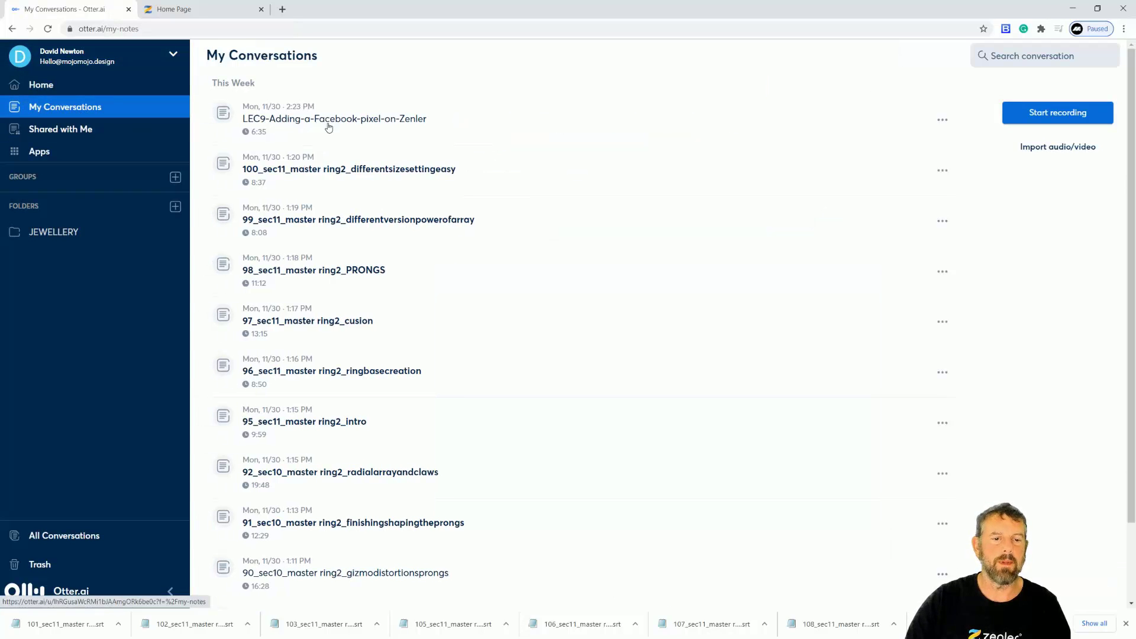
left_click(221, 118)
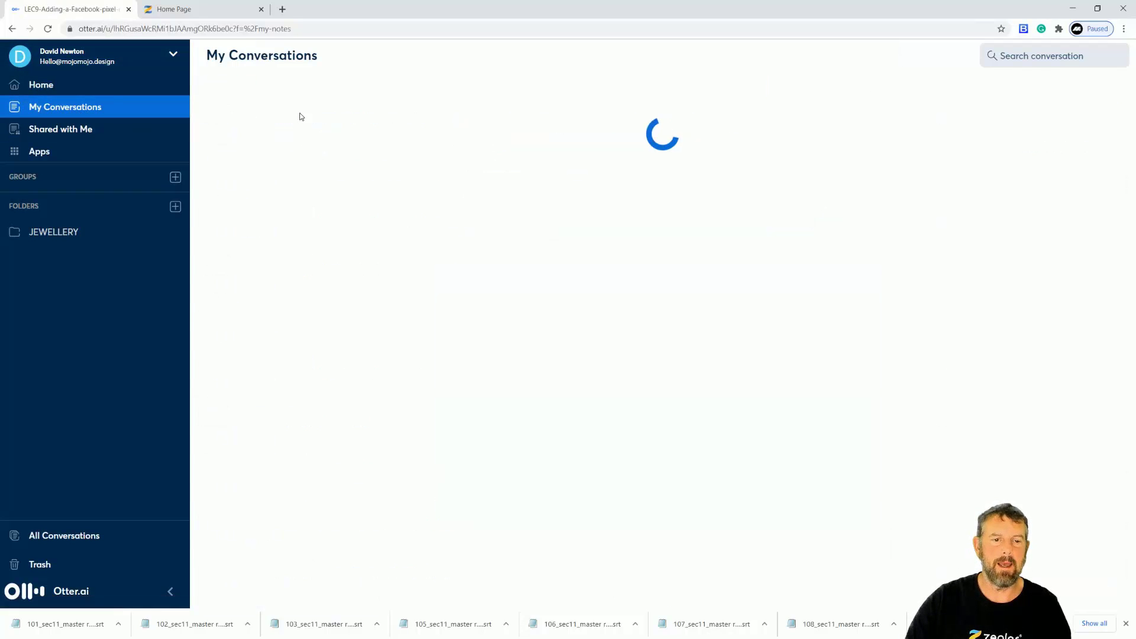
Step: Set up a text export of the transcript in SRT format with speaker names included
left_click(860, 89)
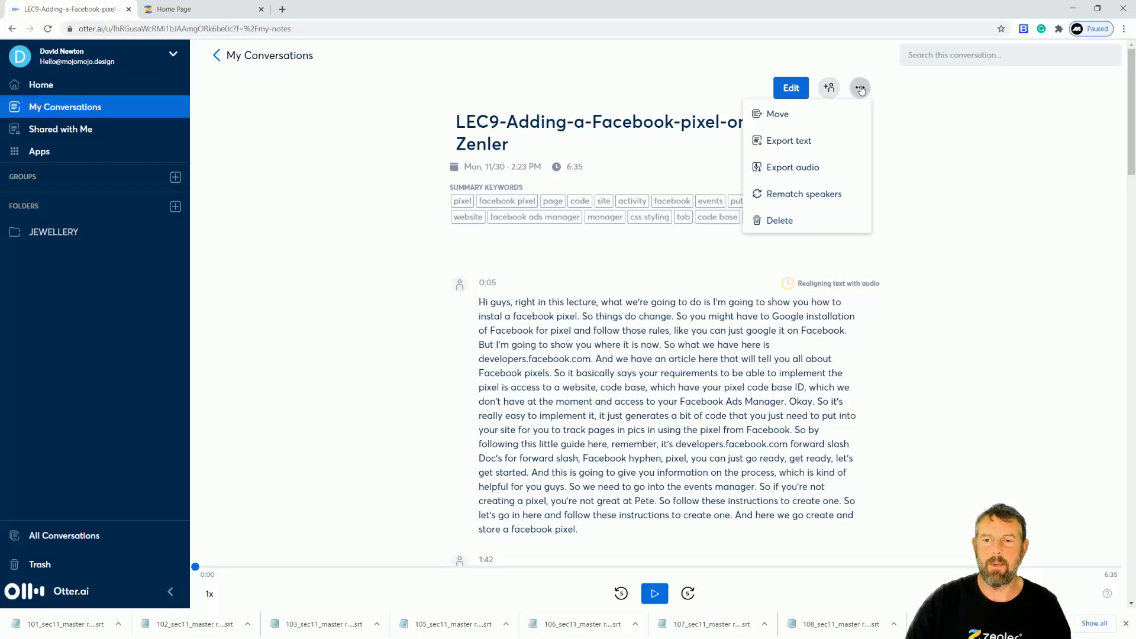
left_click(791, 142)
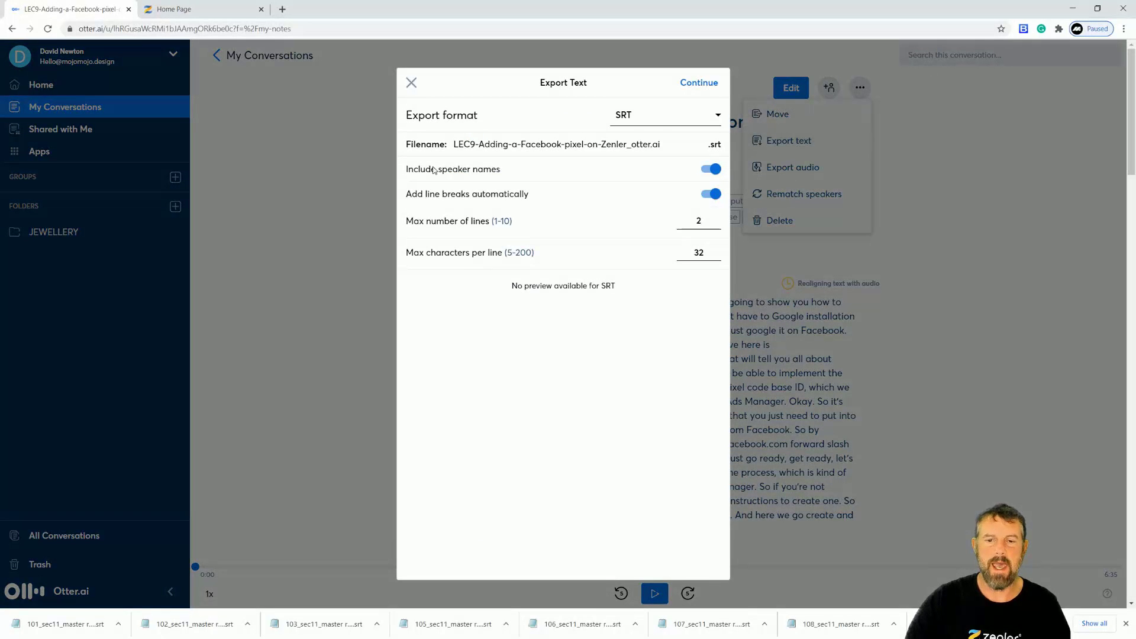
left_click(660, 116)
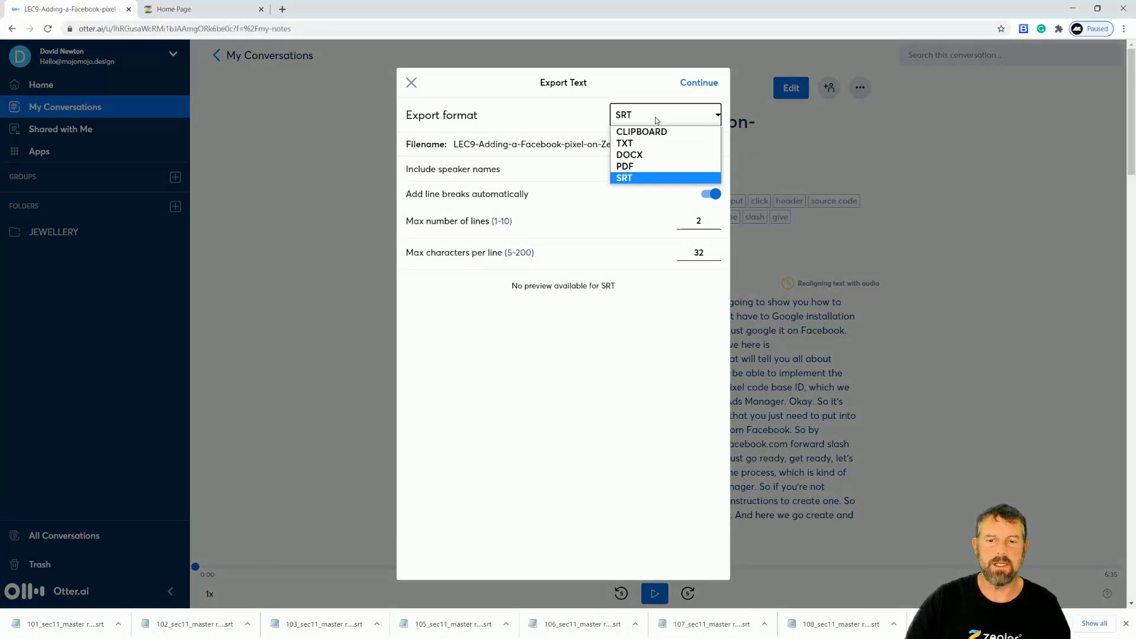
left_click(620, 179)
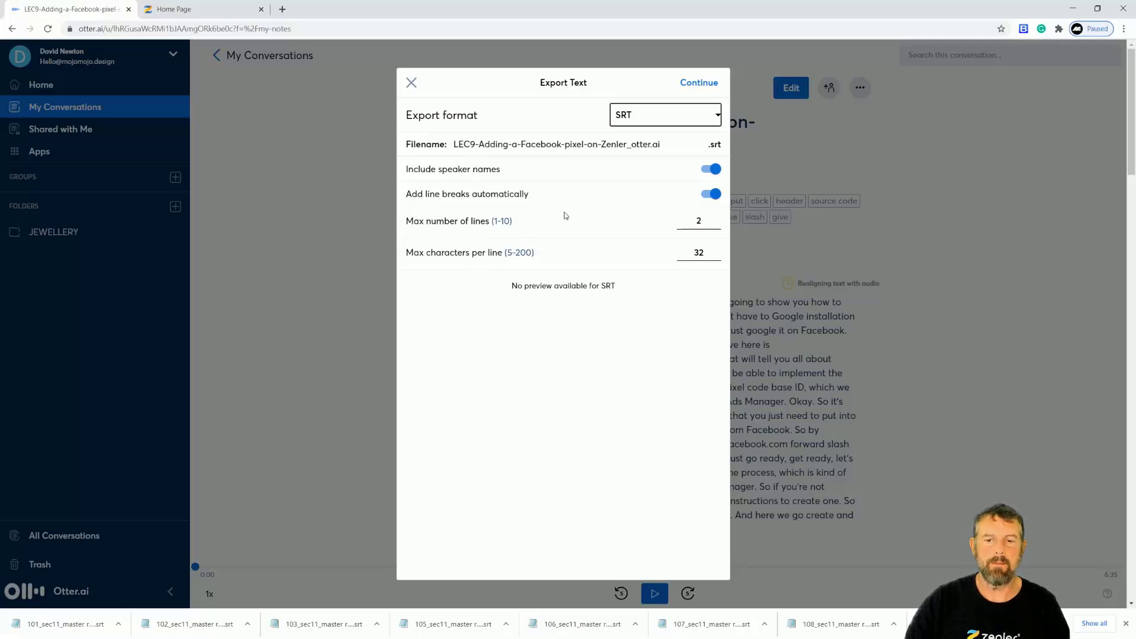
left_click(710, 169)
left_click(711, 169)
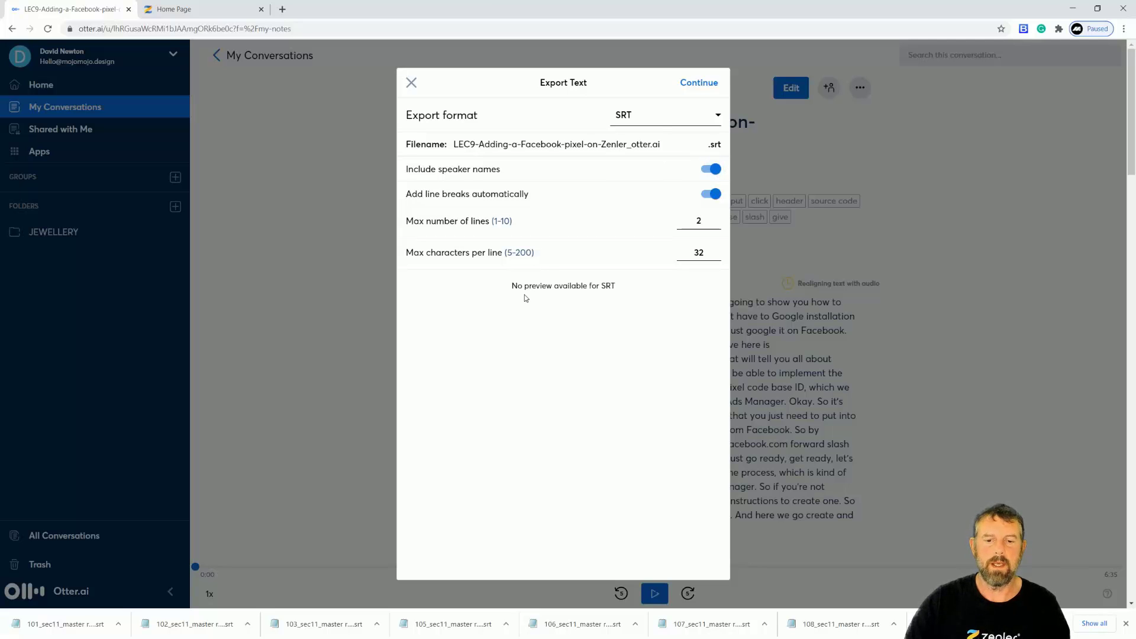
Step: Export the transcript as an SRT file, show it in the Downloads folder, and move the folder window aside
left_click(689, 87)
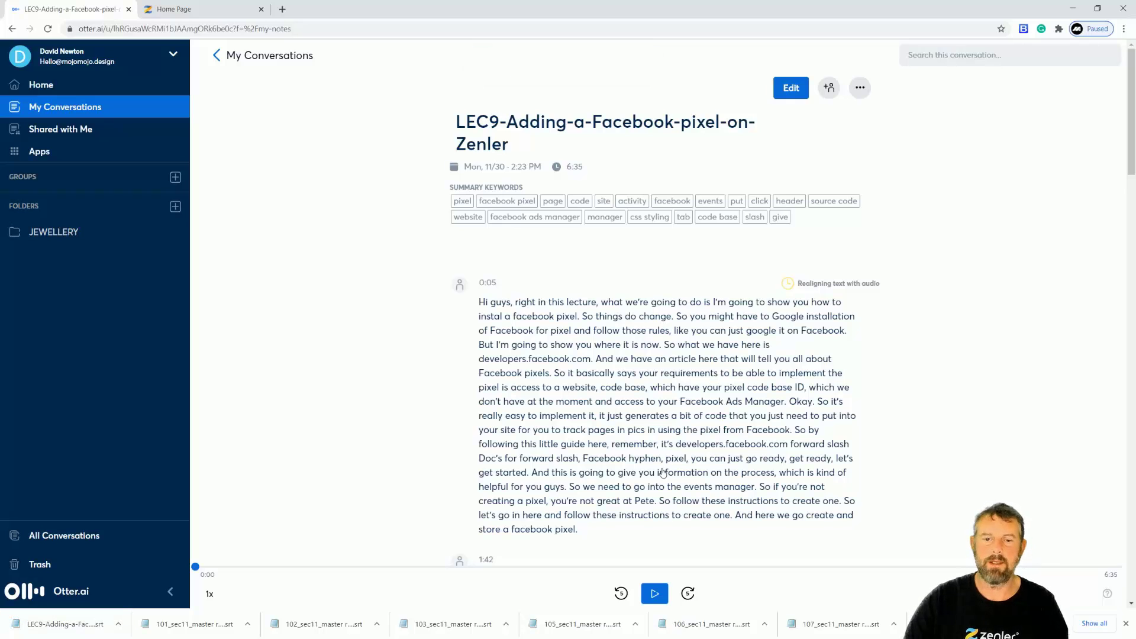
left_click(118, 624)
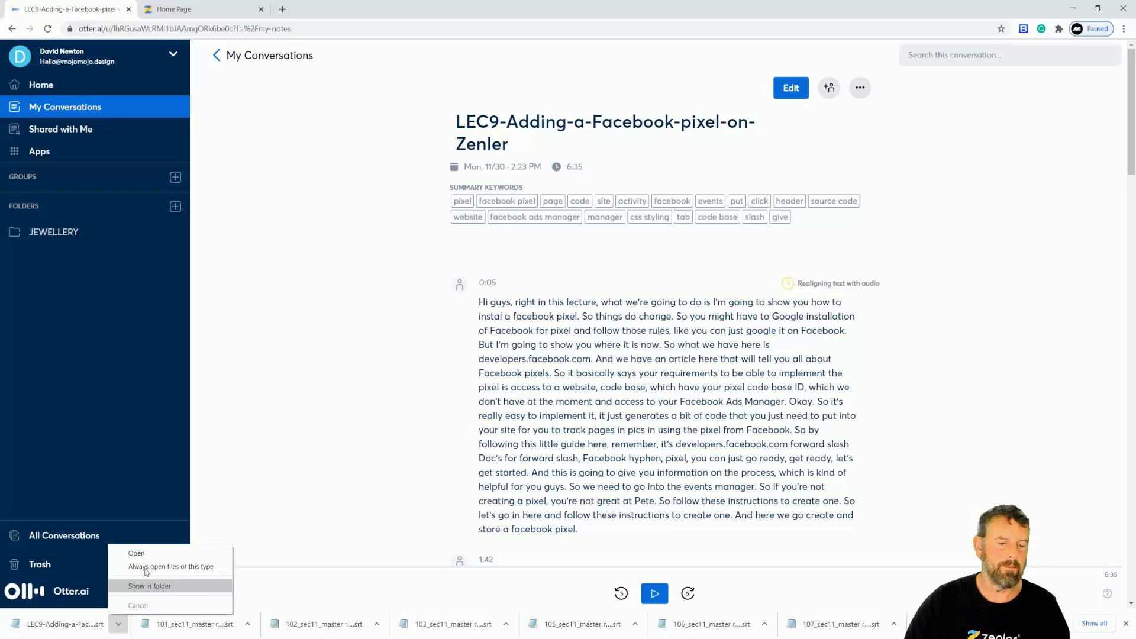
left_click(149, 586)
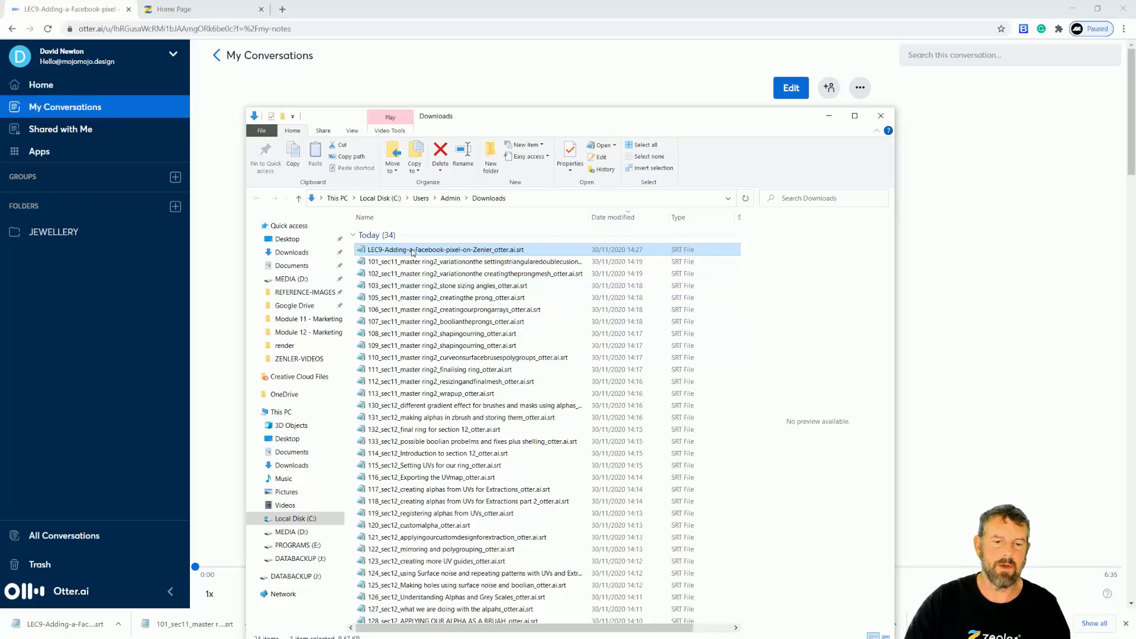
left_click_drag(476, 118, 1135, 159)
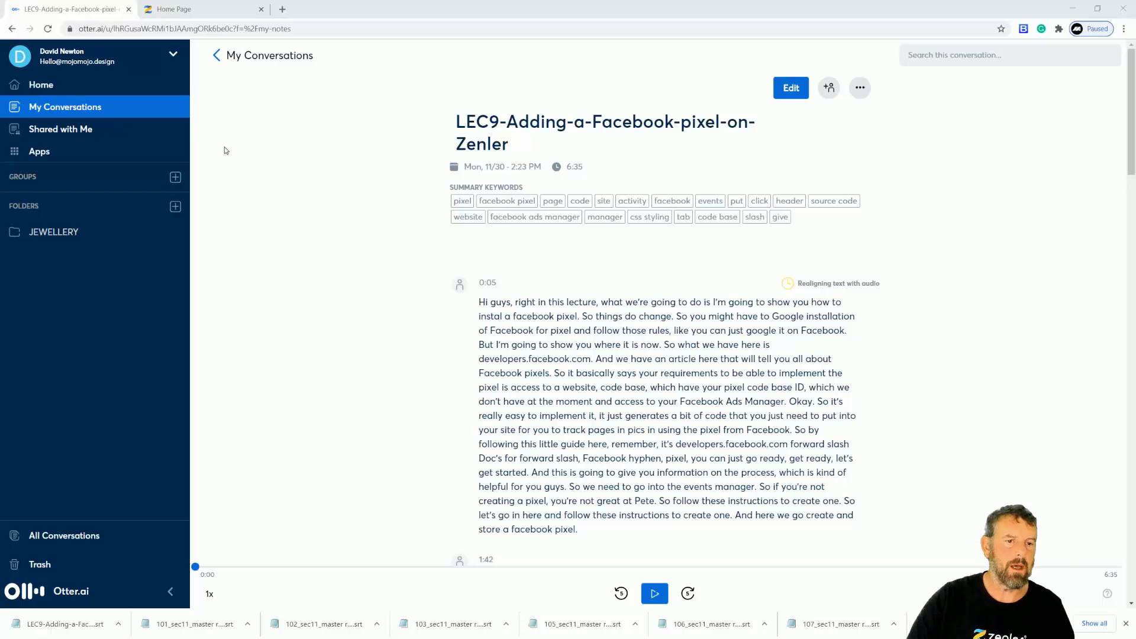
Step: Open the account's vocabulary management and view the personal list of other vocabulary
left_click(173, 57)
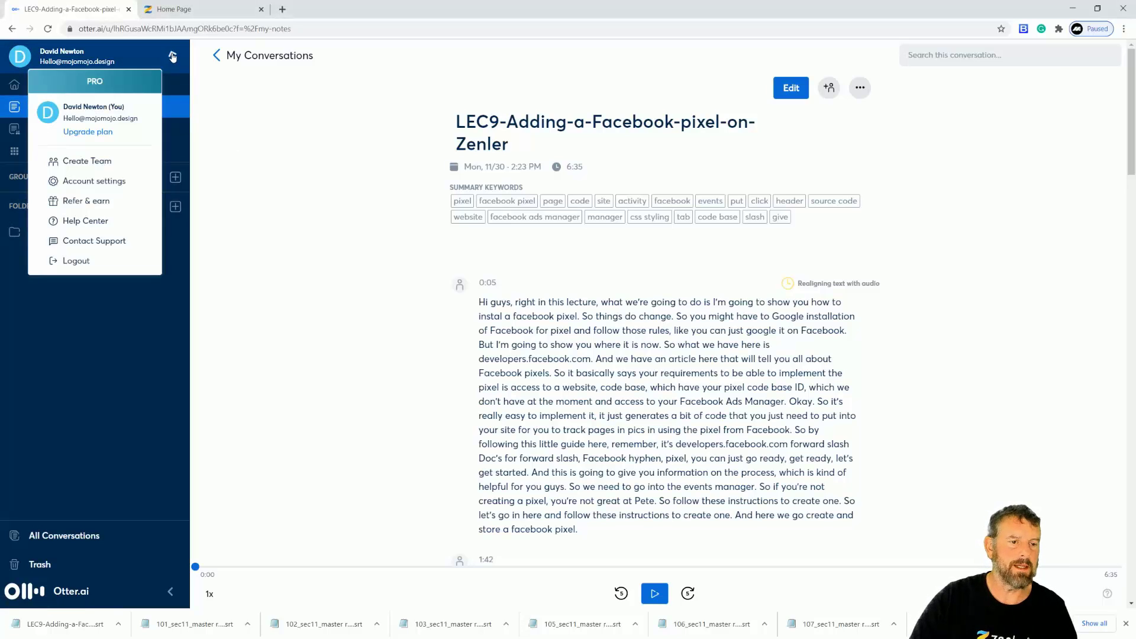
left_click(83, 183)
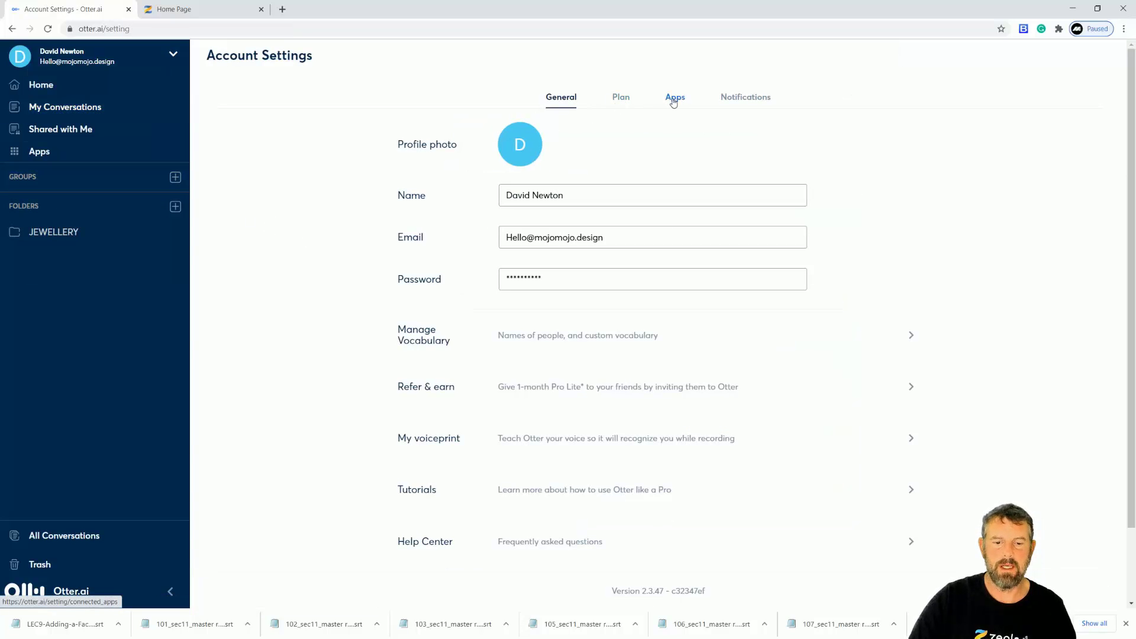
left_click(877, 339)
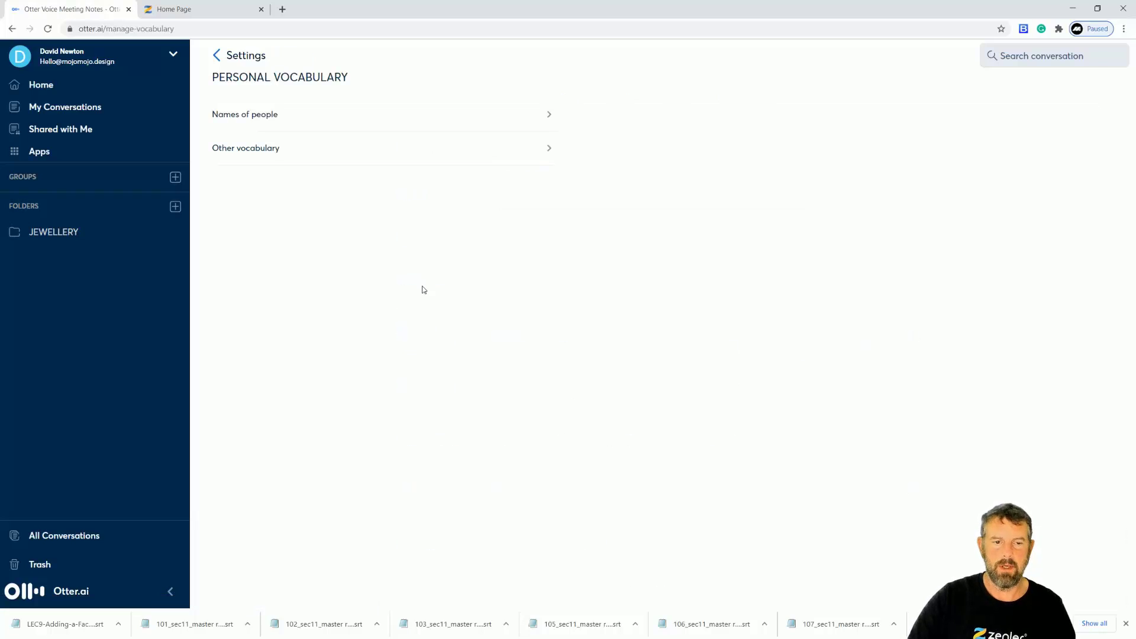
left_click(550, 153)
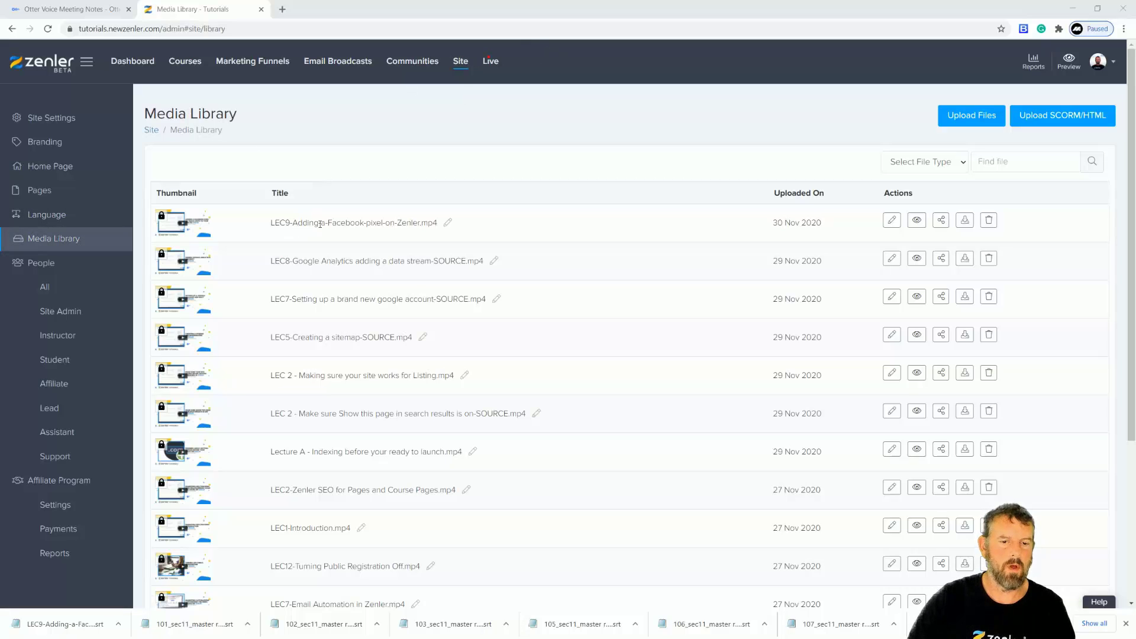
Step: Switch to Zenler's Media Library and open LEC9-Adding-a-Facebook-pixel-on-Zenler.mp4 for editing at its closed captions
left_click_drag(302, 224, 413, 224)
left_click(370, 221)
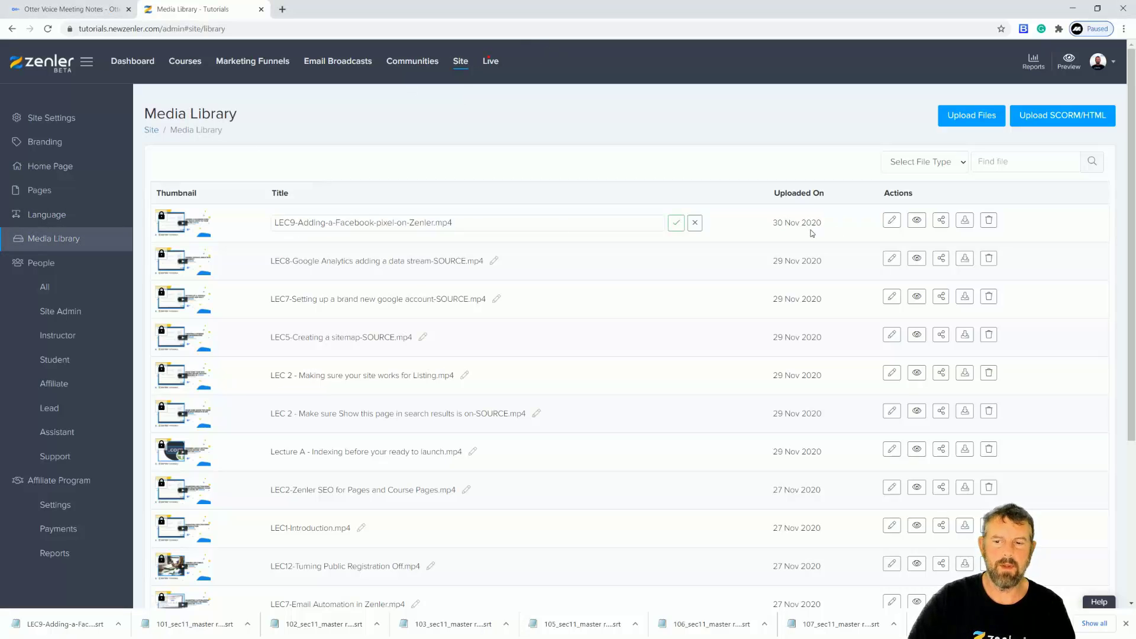
left_click(892, 222)
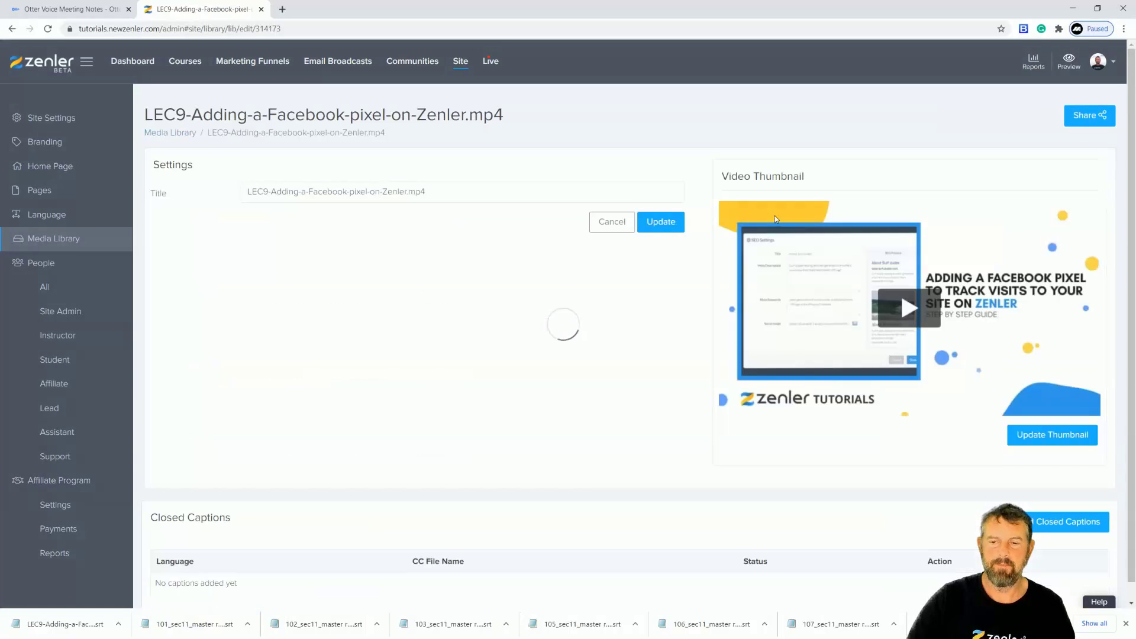
scroll(371, 428, "down", 1)
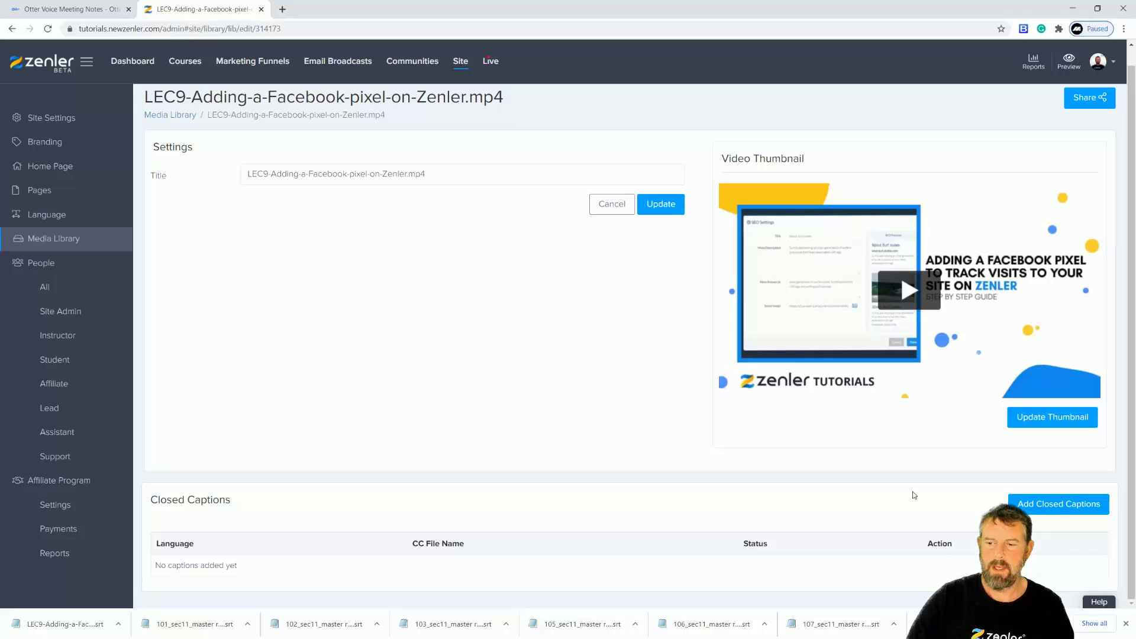
Step: Add English (United Kingdom) closed captions to the video by uploading LEC9-Adding-a-Facebook-pixel-on-Zenler_otter.ai.srt
left_click(1036, 494)
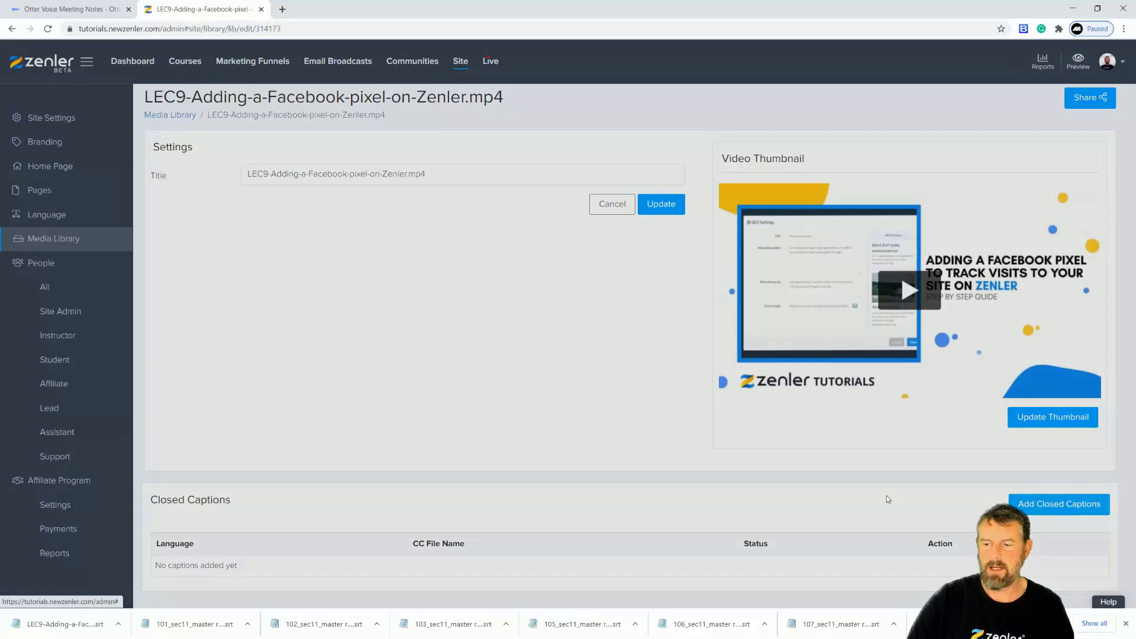
left_click(519, 115)
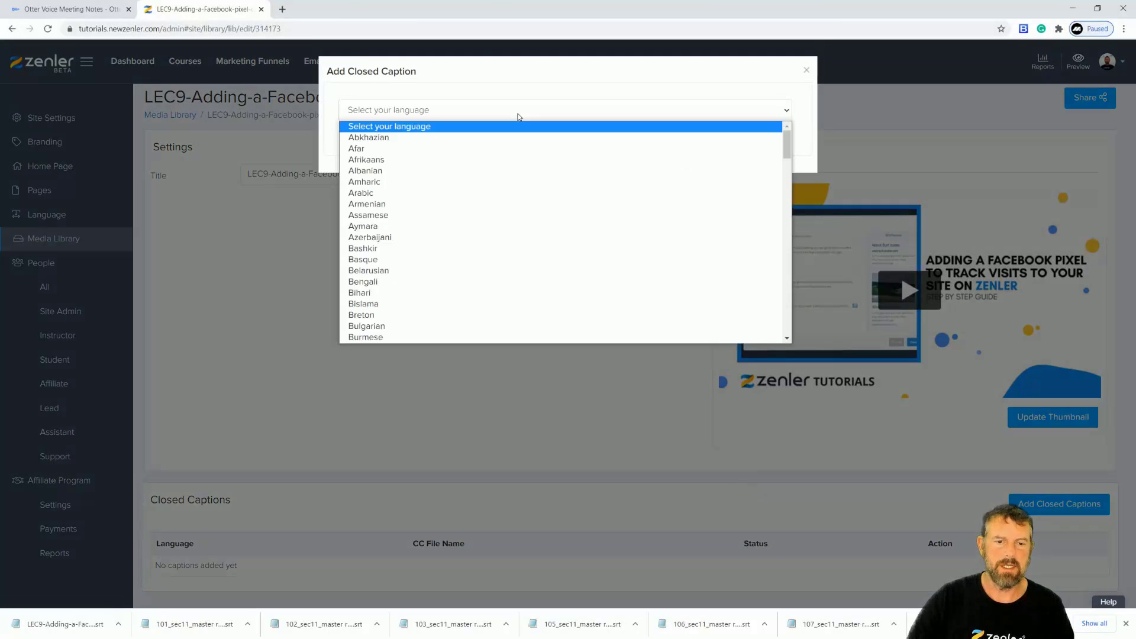
scroll(491, 149, "down", 8)
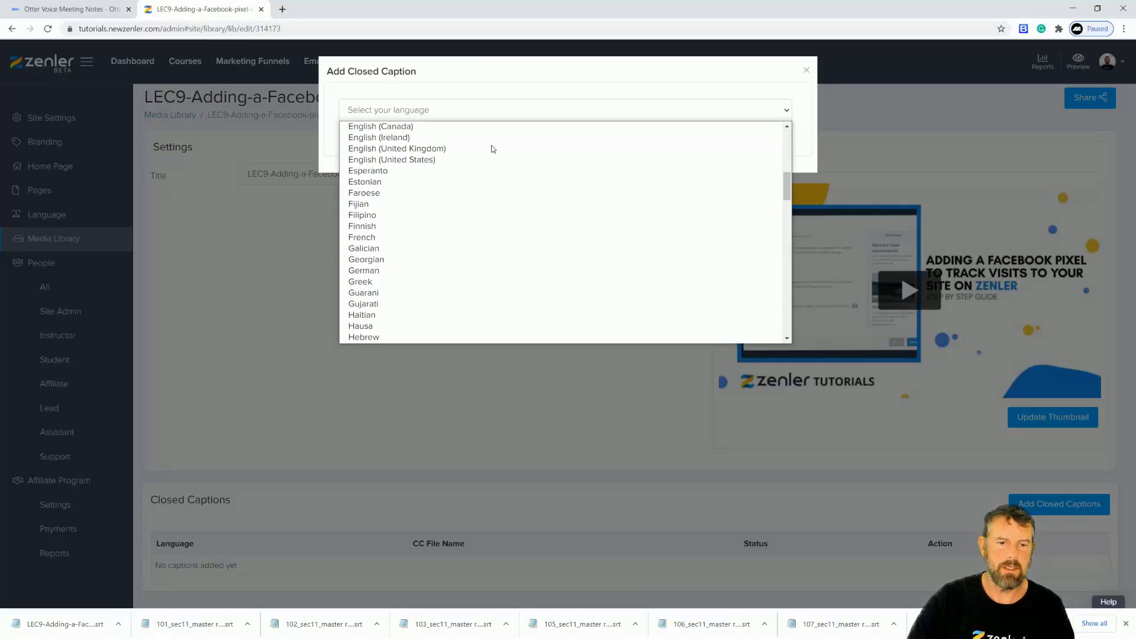
left_click(433, 149)
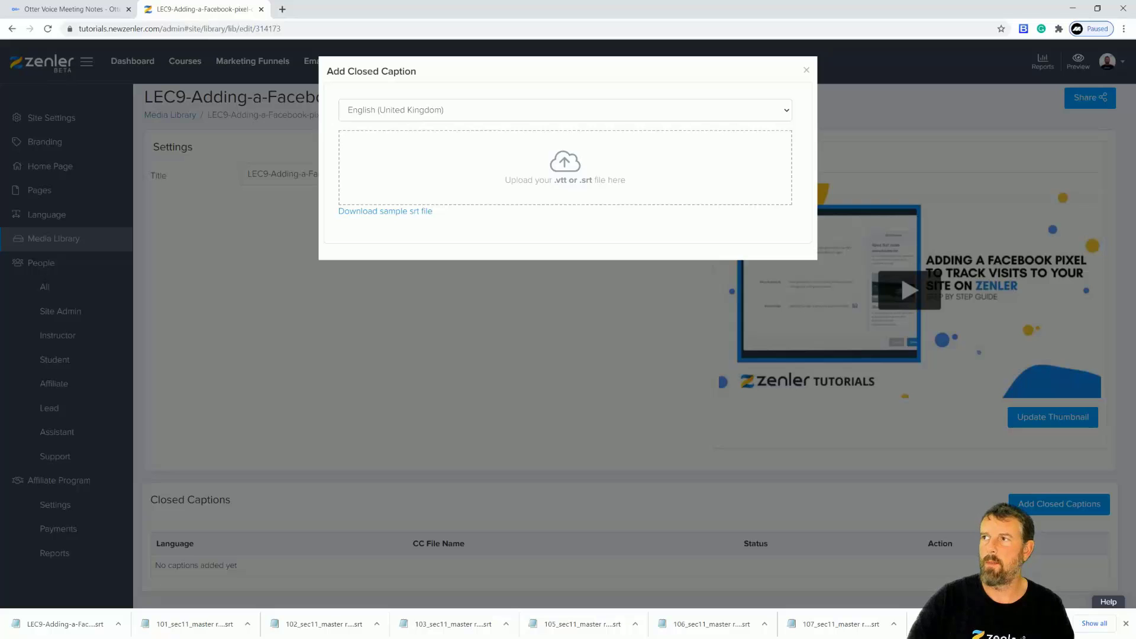
left_click_drag(763, 248, 586, 177)
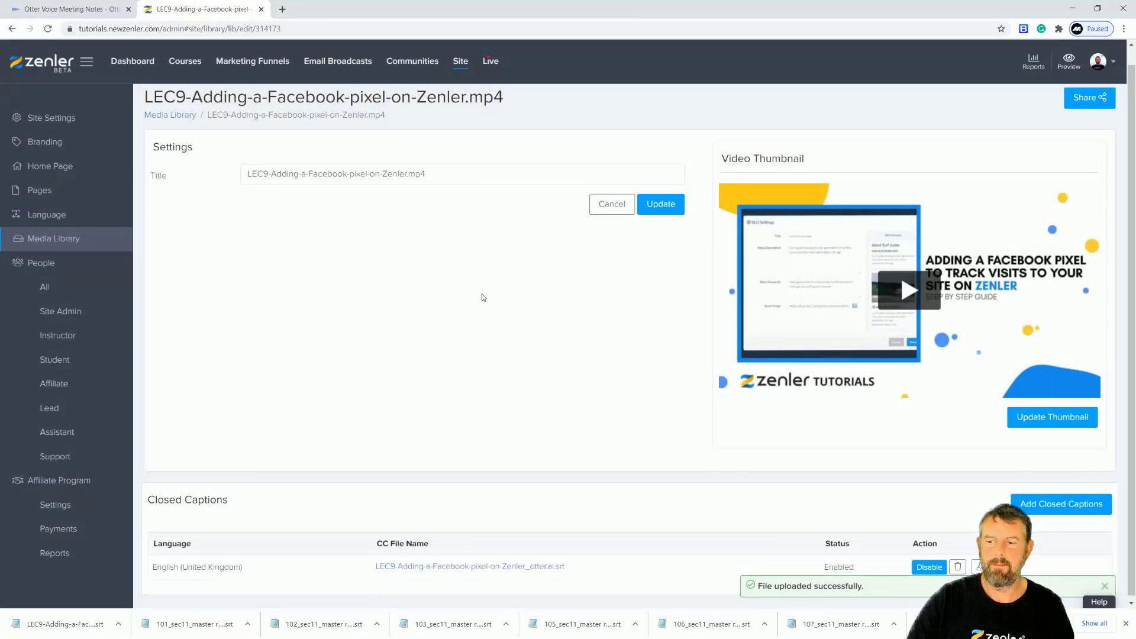
Step: Play the video preview with captions to check them against the speech, and close the preview
scroll(736, 492, "down", 1)
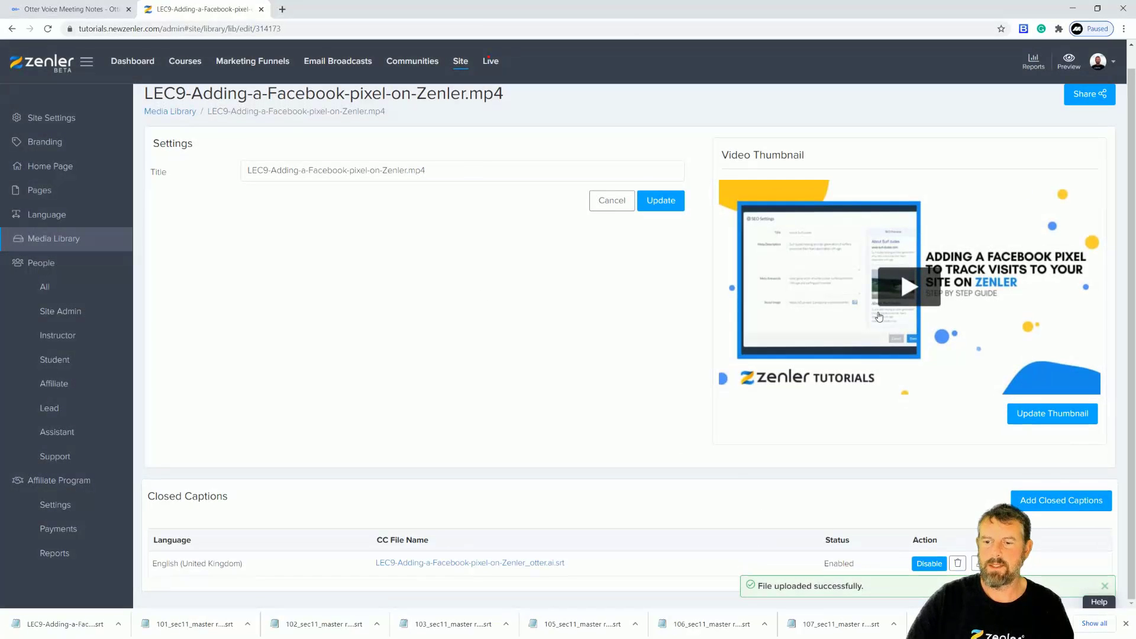
left_click(878, 317)
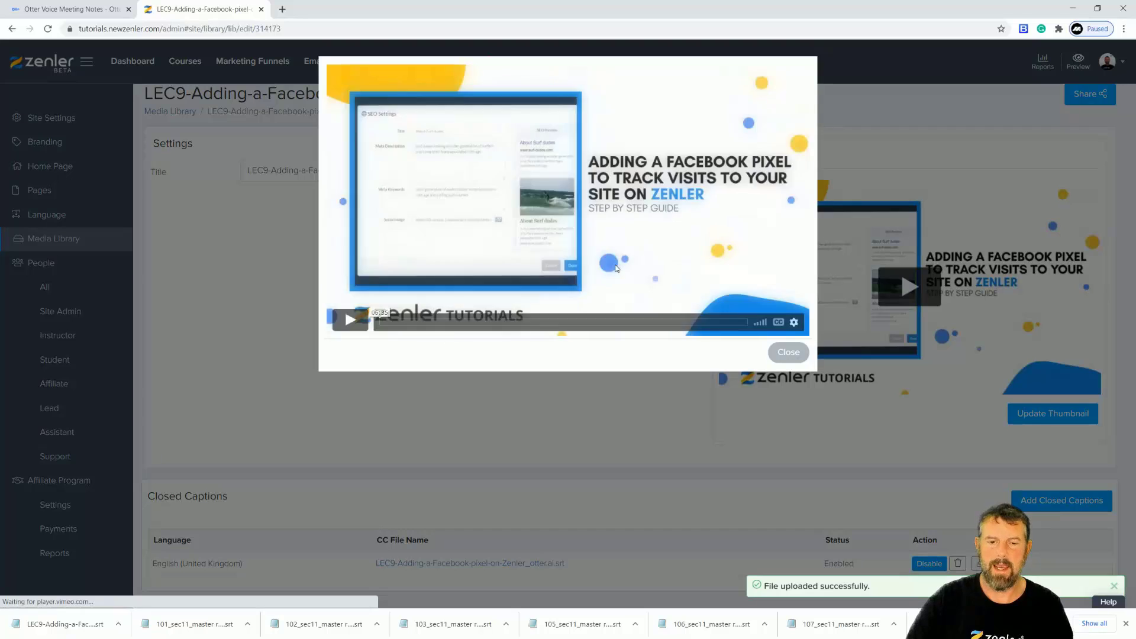
left_click(779, 325)
left_click(350, 320)
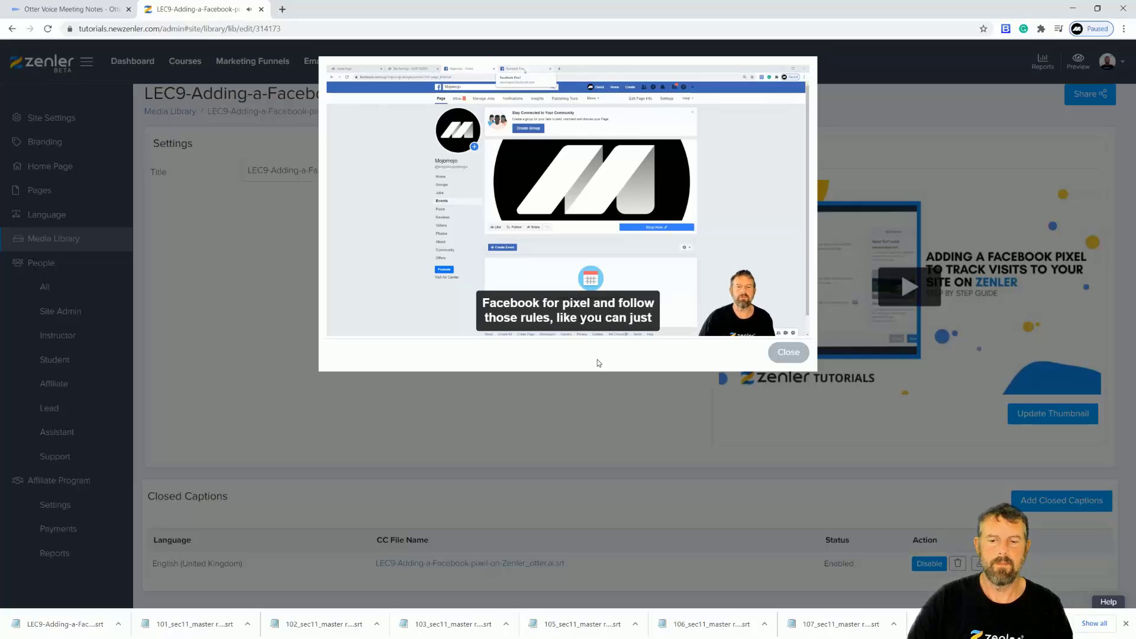
left_click(787, 355)
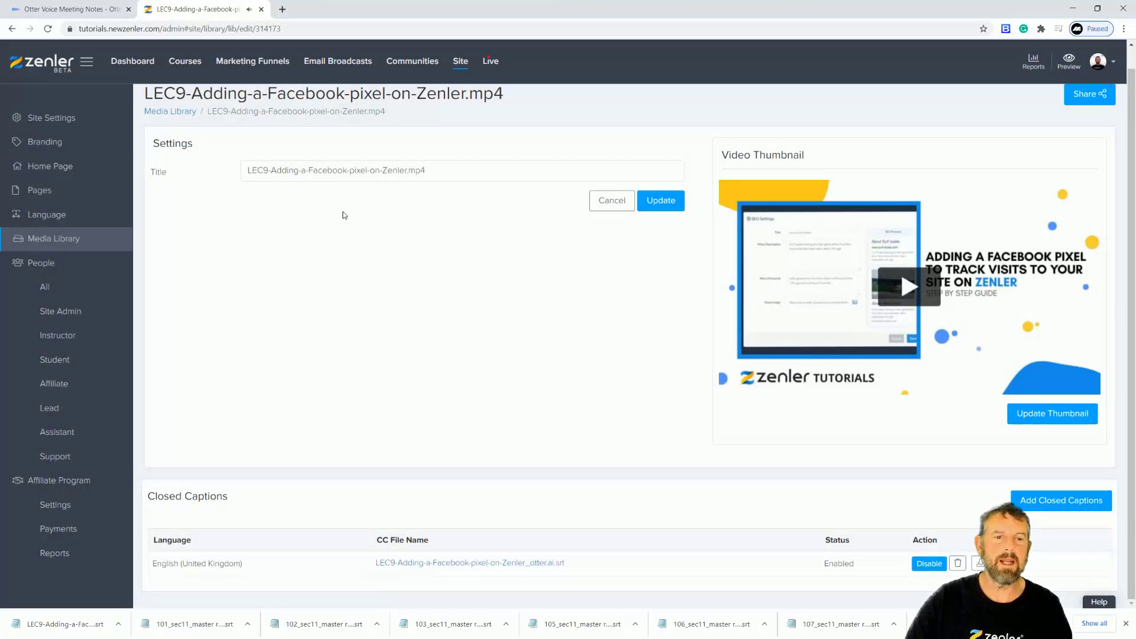
Step: Switch to Otter.ai, reopen the LEC9-Adding-a-Facebook-pixel-on-Zenler conversation and set up an SRT text export without speaker names
left_click(86, 12)
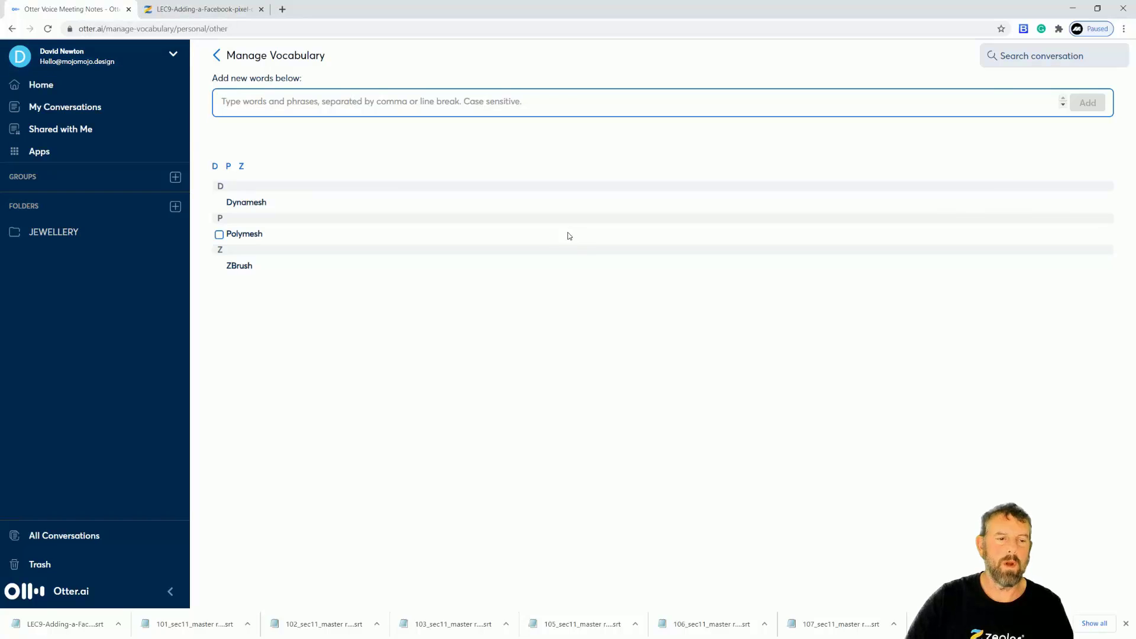
left_click(89, 107)
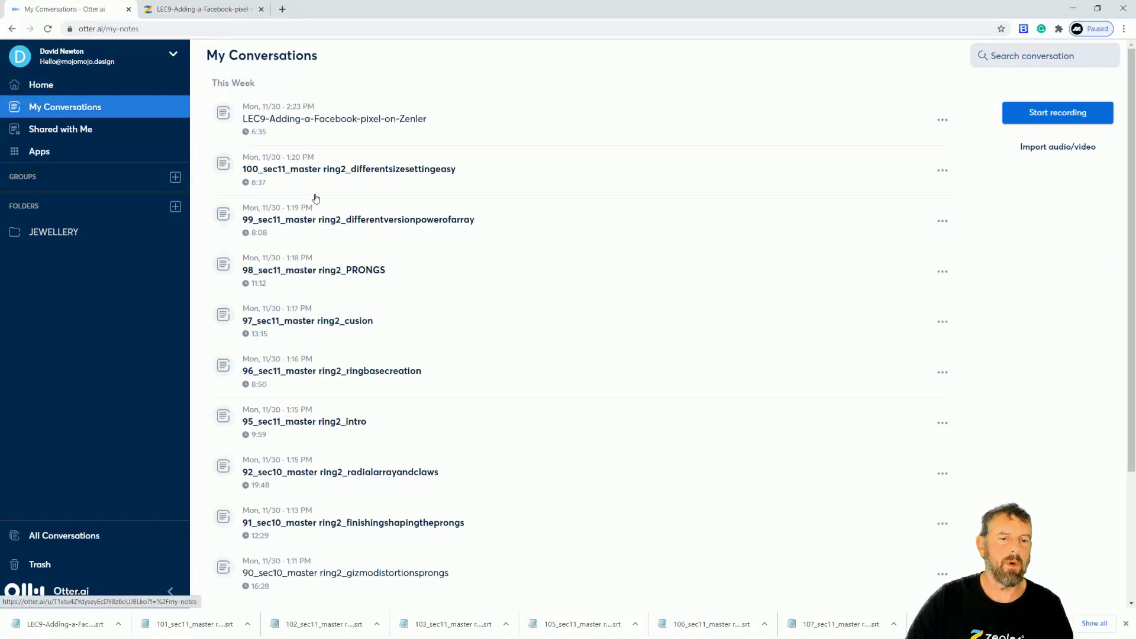
left_click(362, 119)
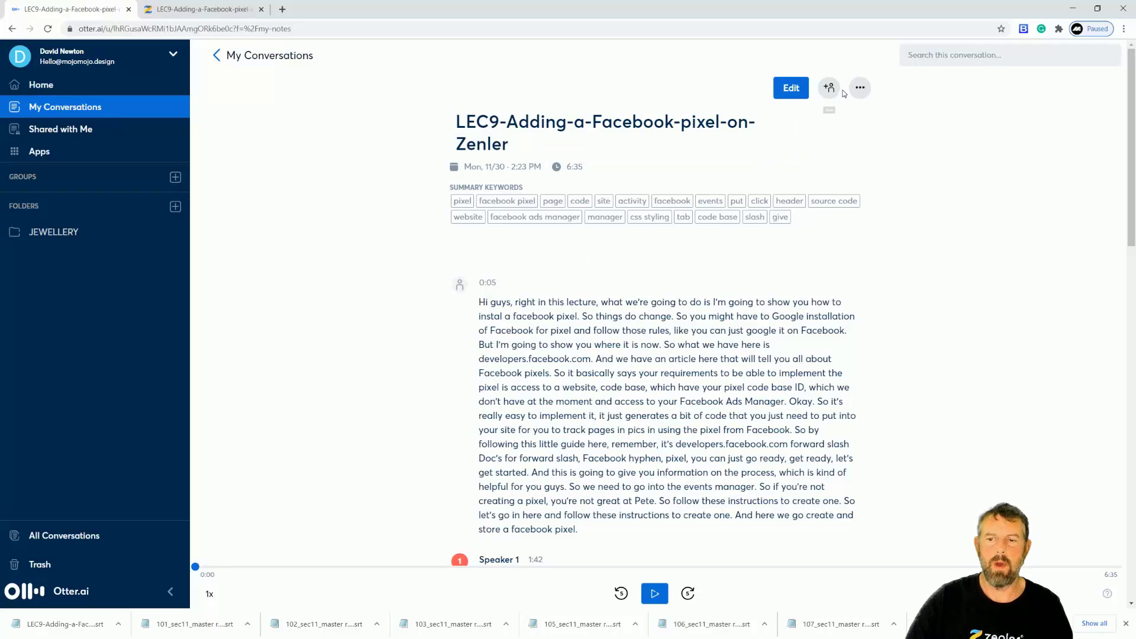
left_click(860, 87)
left_click(789, 144)
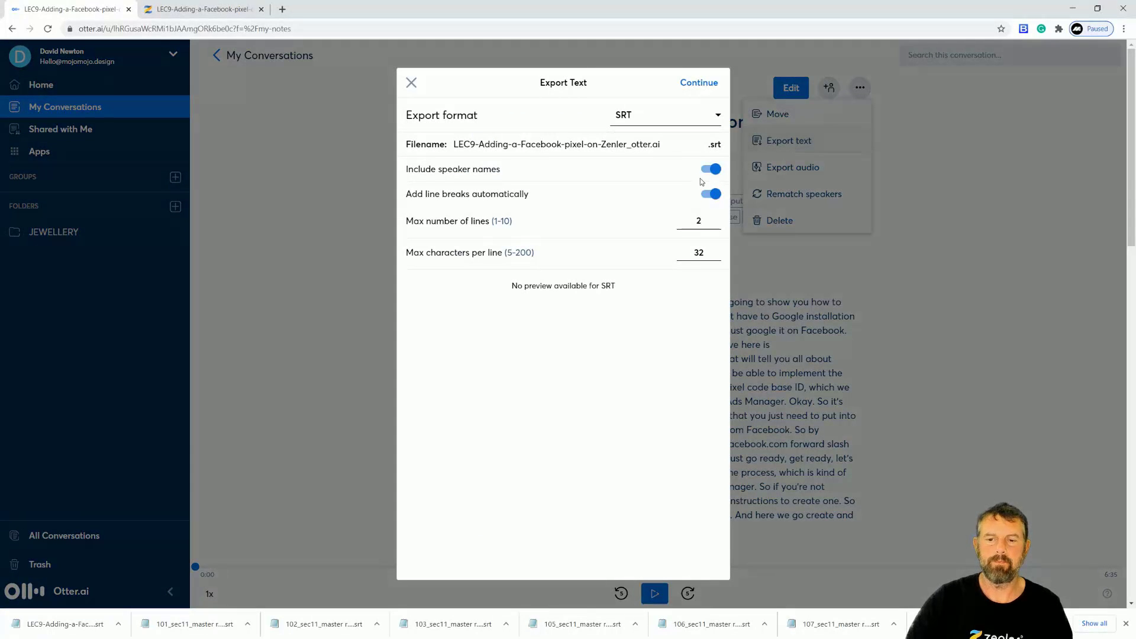
left_click(710, 169)
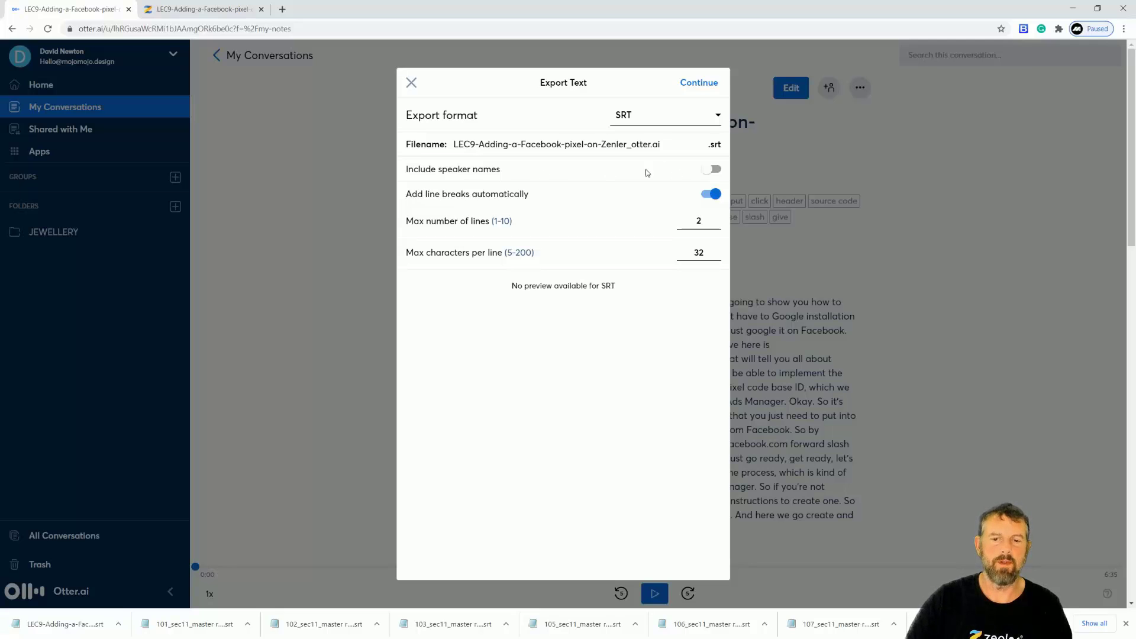
Step: Switch to Zenler, replay the video preview, pause it at the first caption and highlight the speaker label
left_click(142, 13)
left_click(900, 271)
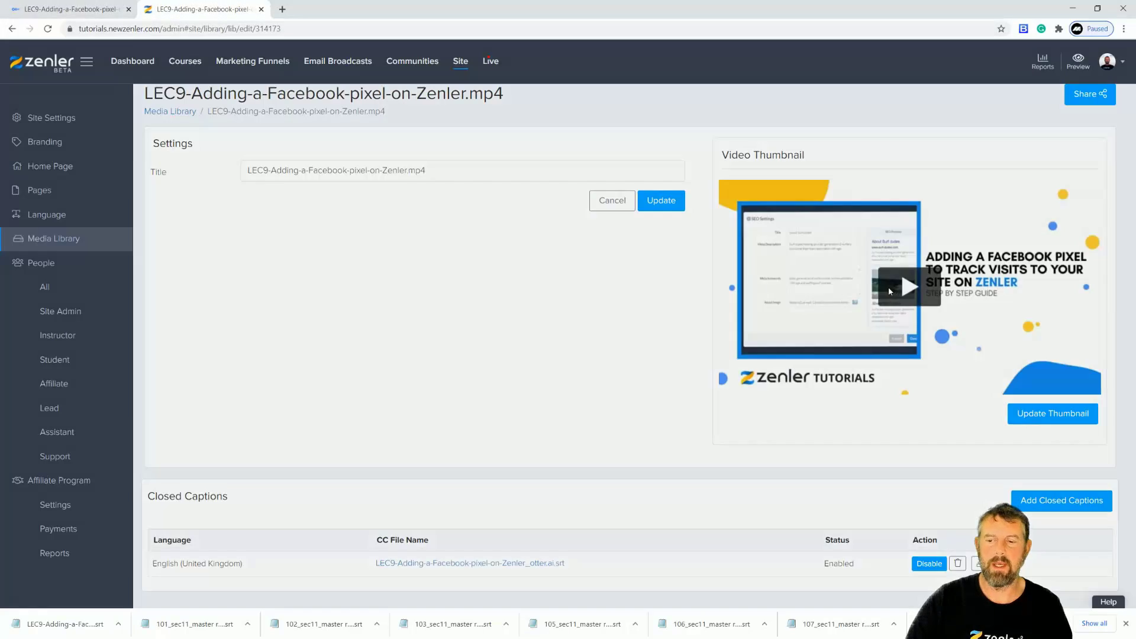
left_click(349, 320)
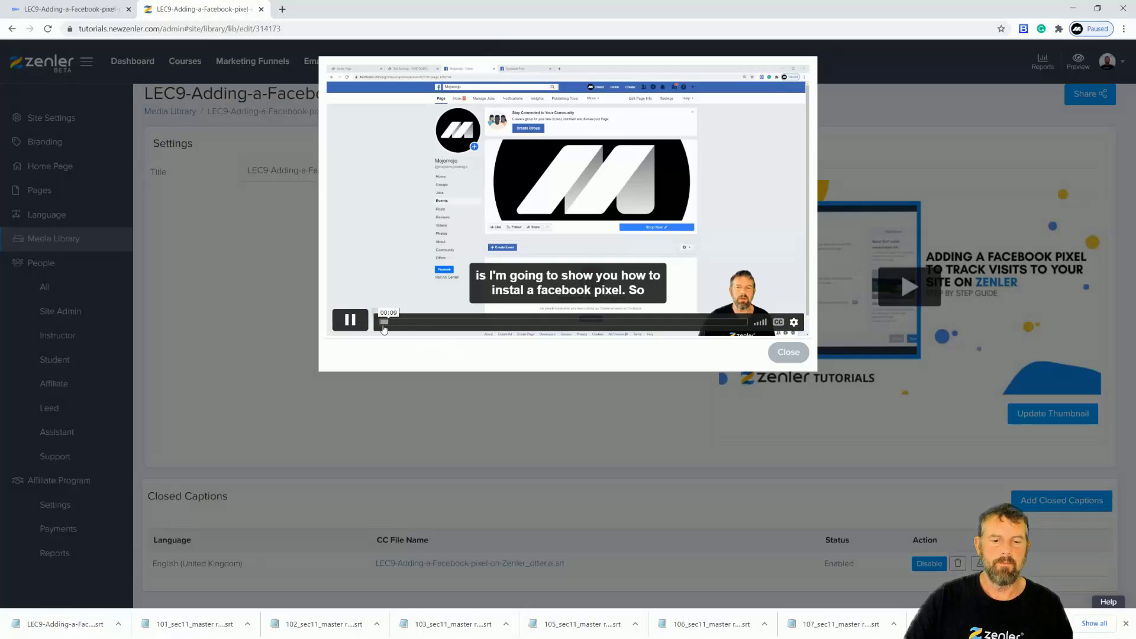
left_click(357, 327)
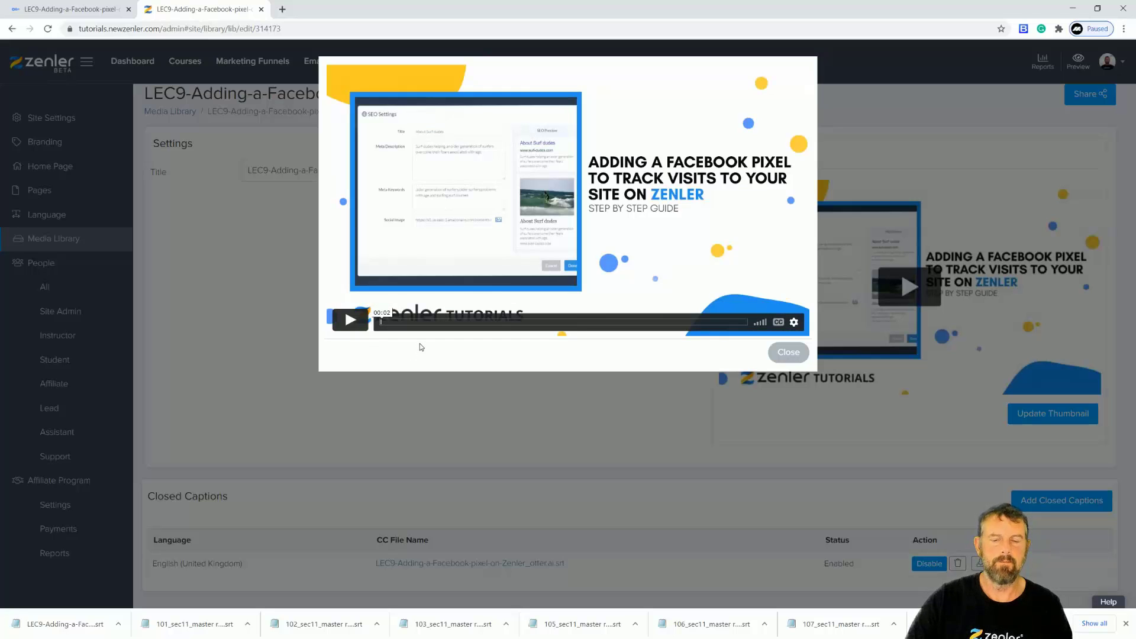
left_click(353, 323)
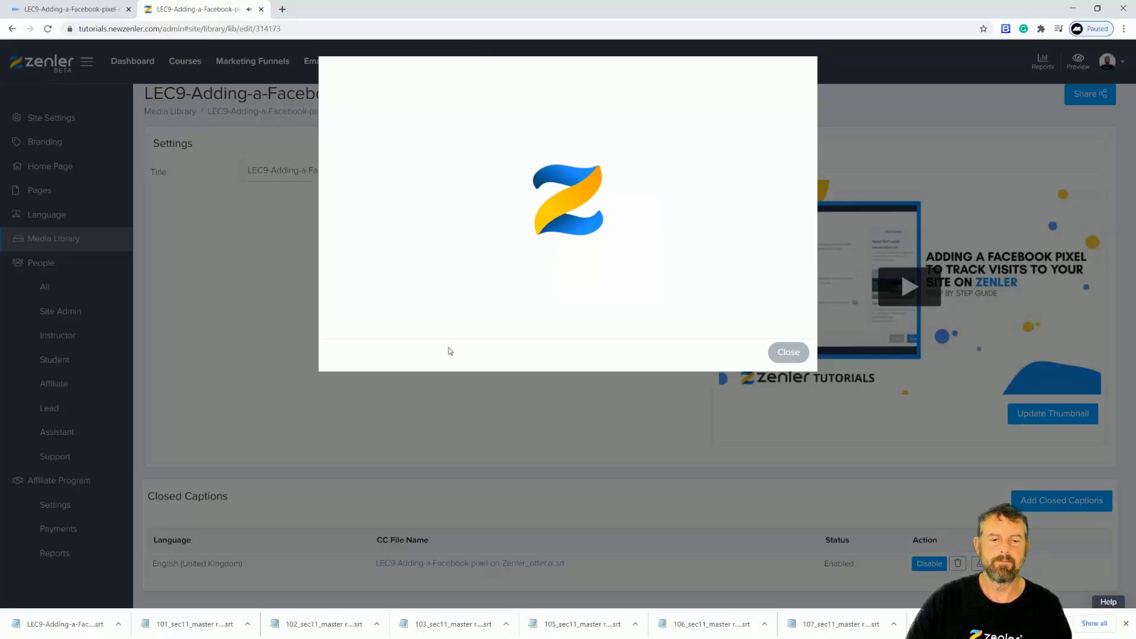
left_click(534, 301)
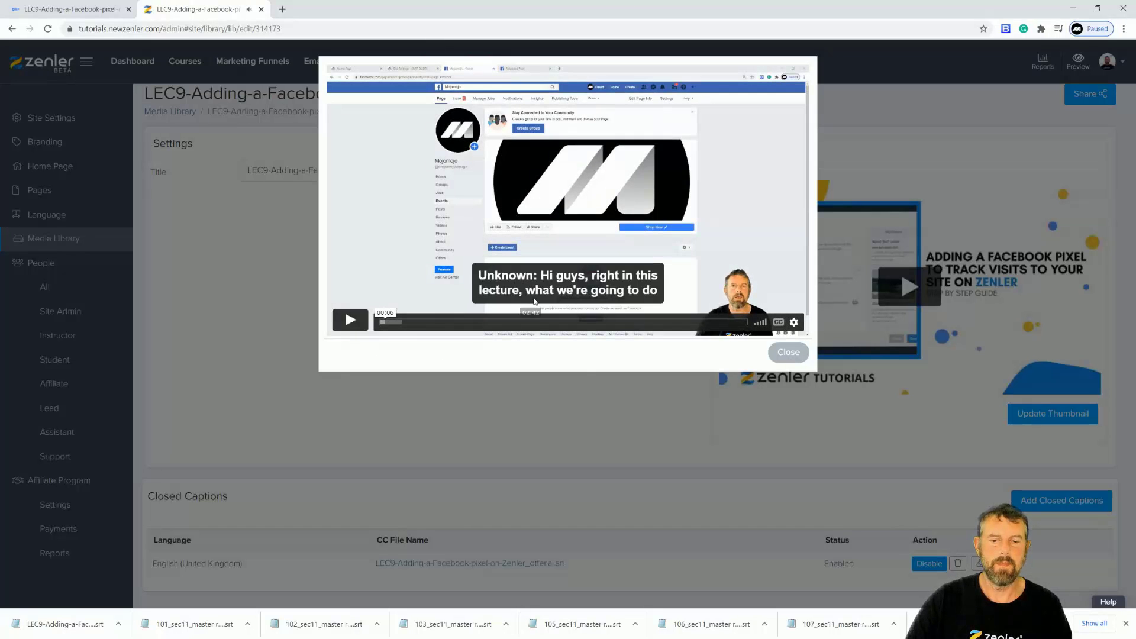
left_click_drag(477, 276, 538, 276)
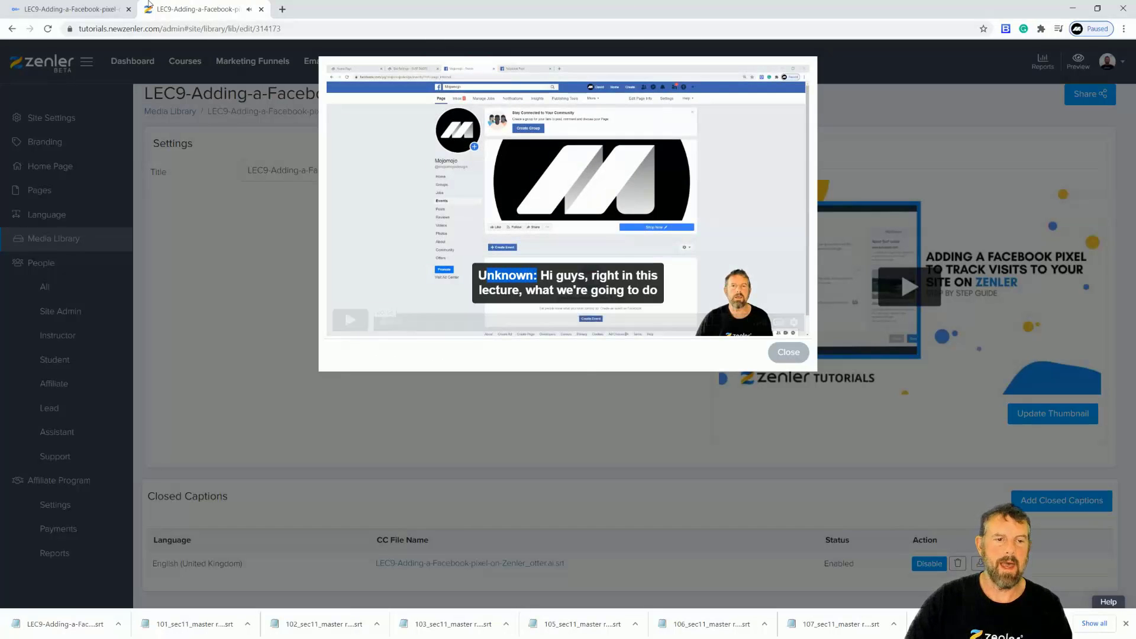
Step: Switch back to Otter.ai, cancel the pending text export and return to the conversation list
left_click(71, 9)
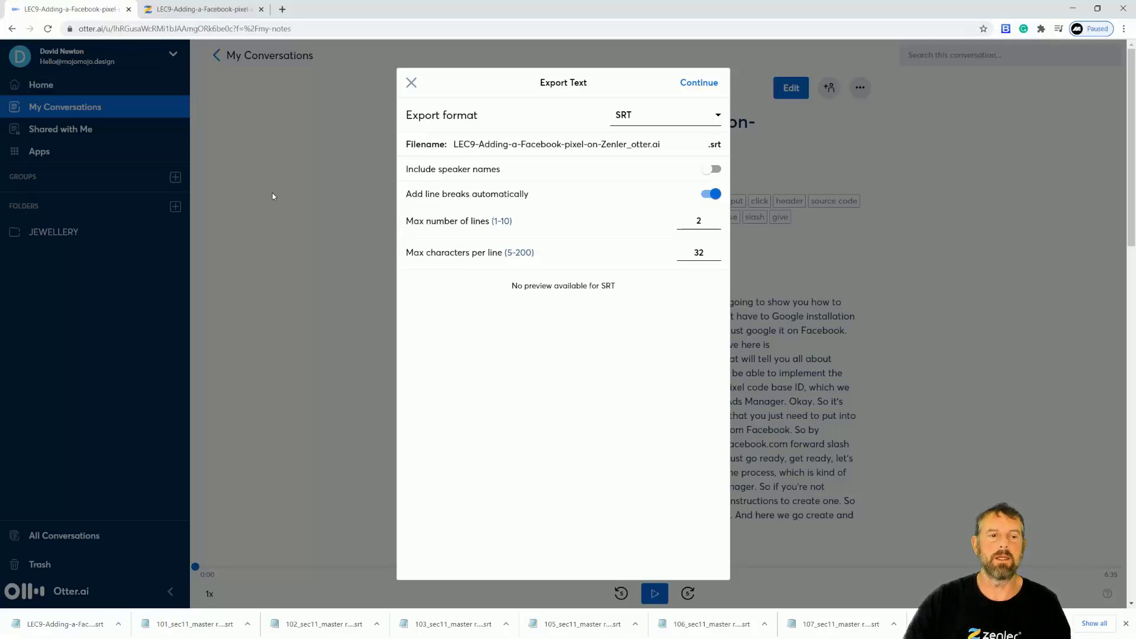
left_click(411, 83)
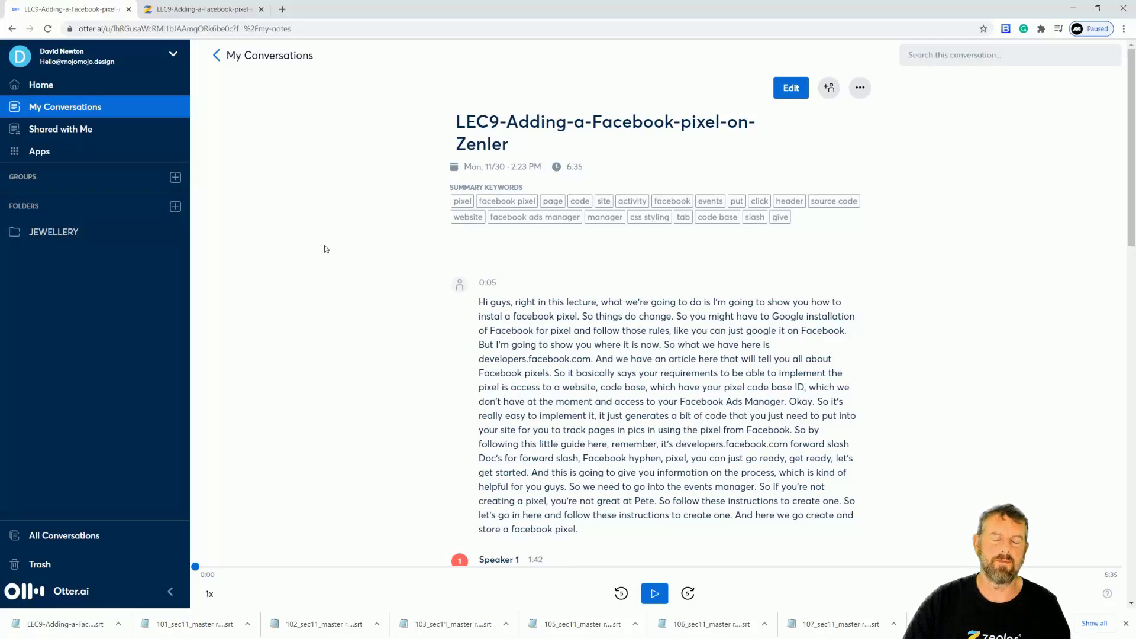
left_click(65, 107)
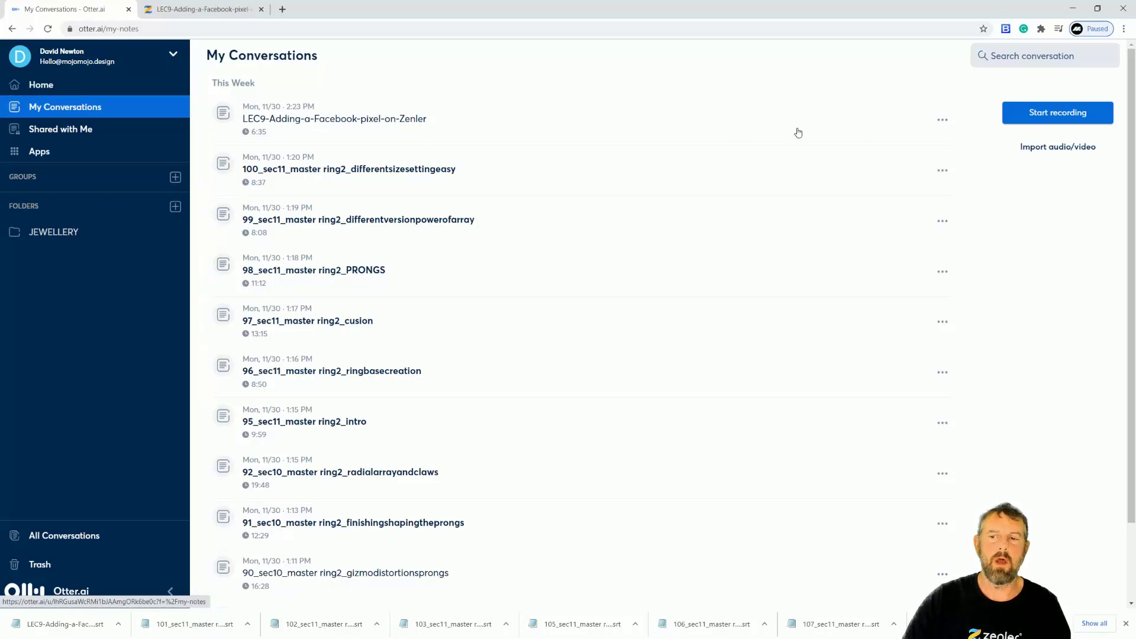
left_click(942, 119)
left_click(887, 146)
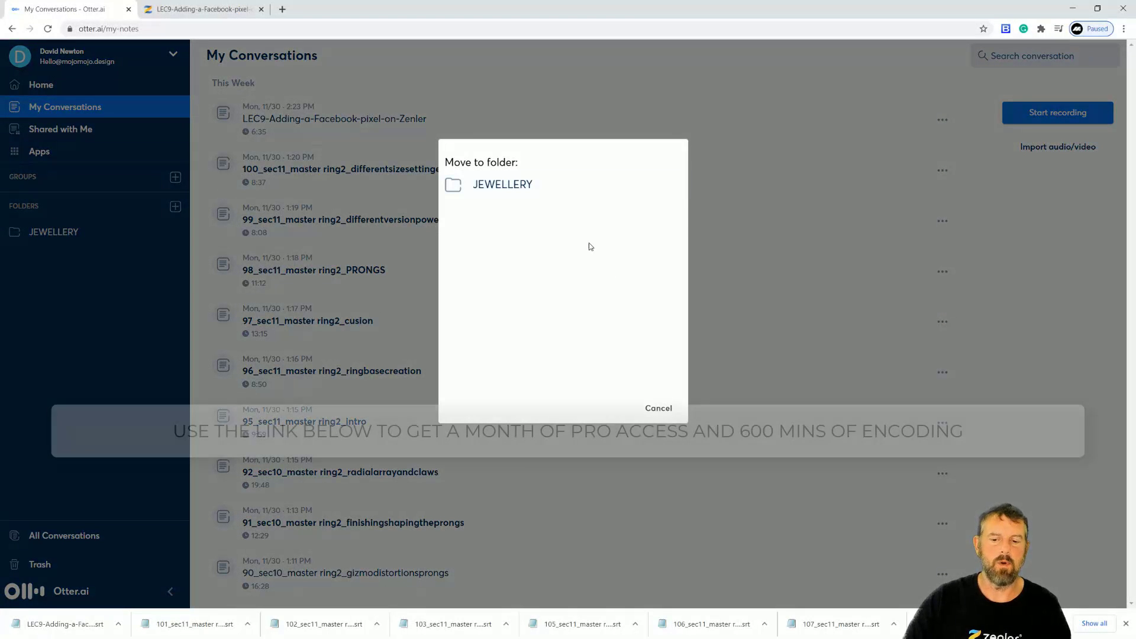
left_click(659, 408)
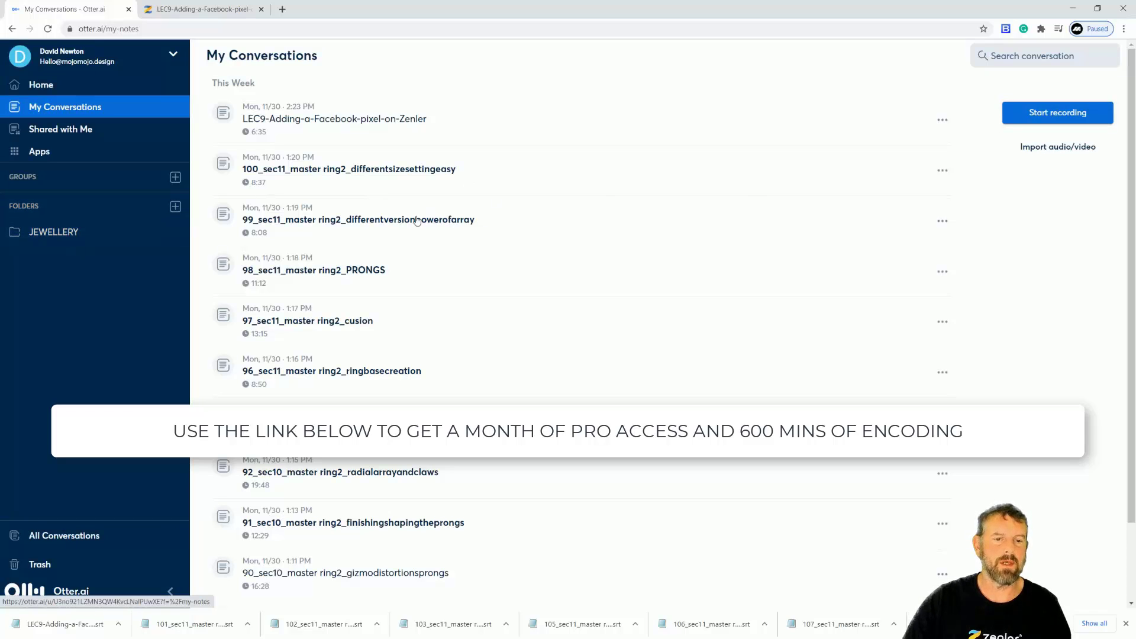
Step: Delete the LEC9-Adding-a-Facebook-pixel-on-Zenler conversation from the conversation list and confirm the deletion
left_click(940, 120)
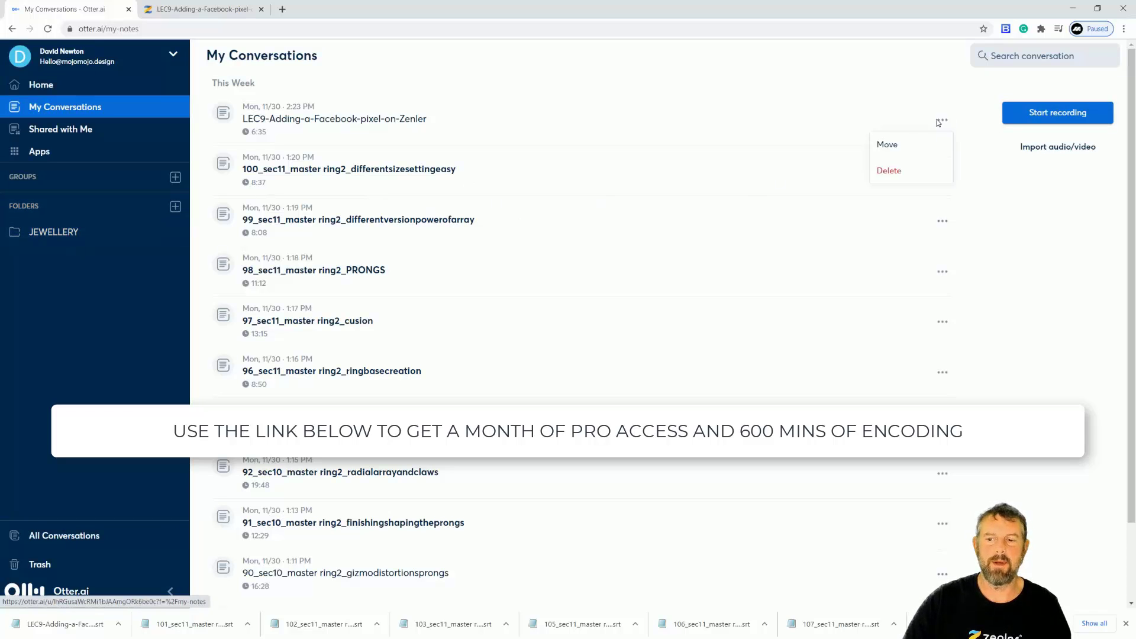
left_click(884, 172)
left_click(618, 278)
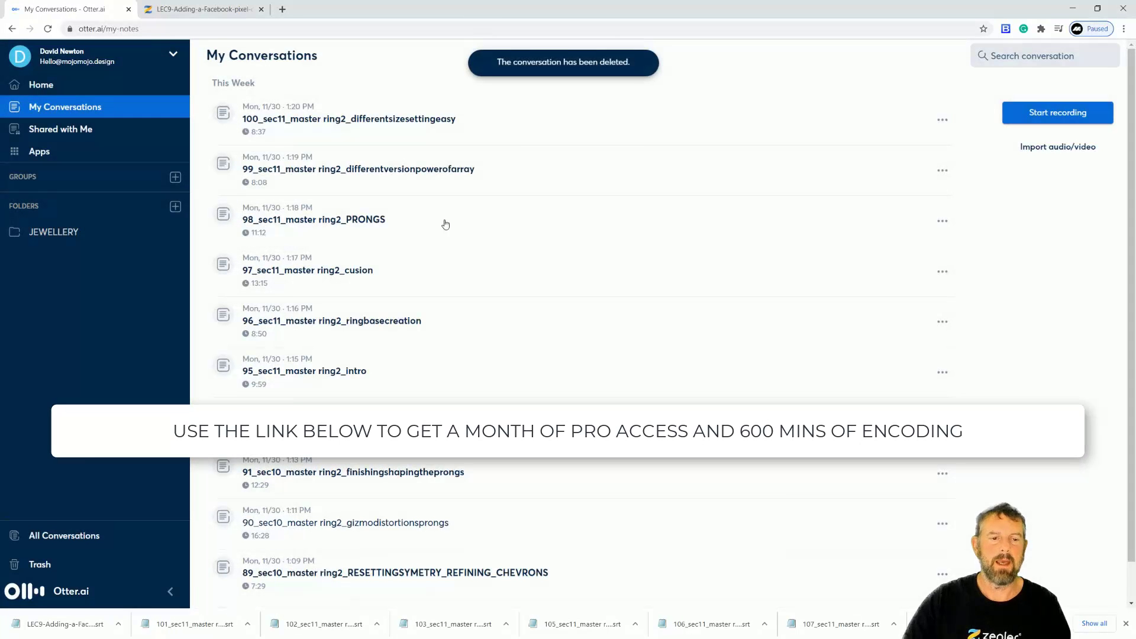
left_click(612, 134)
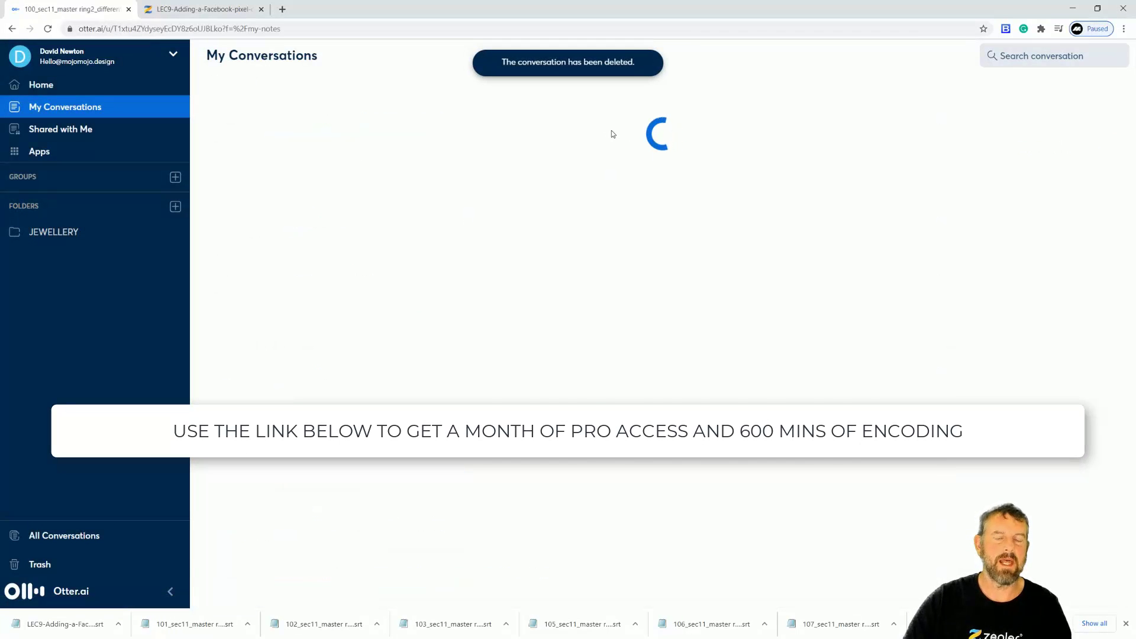